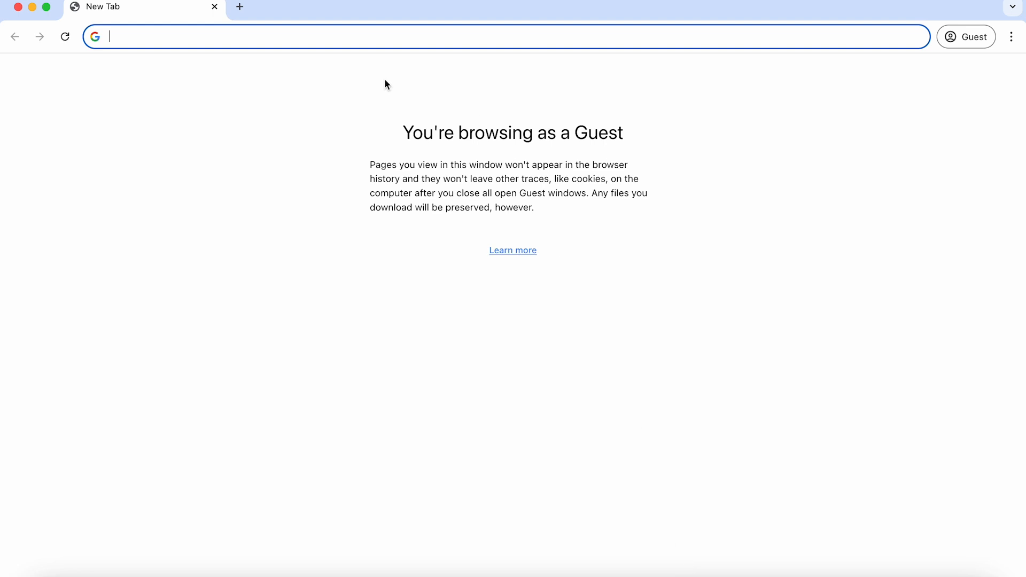
Step: Search Google for 'vietnam evisa' and scroll to the official xuatnhapcanh.gov.vn result
{"action": "type", "text": "vi"}
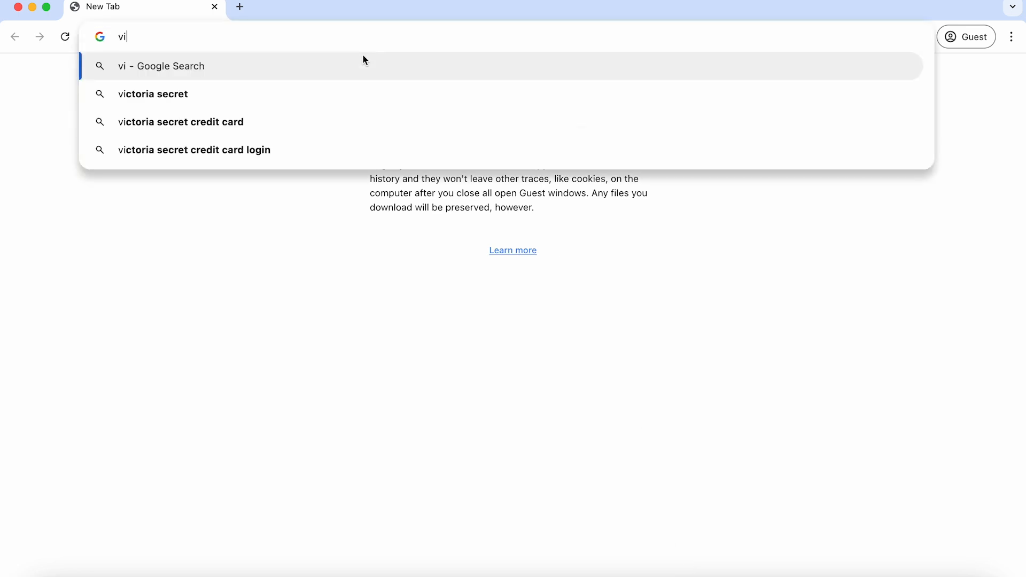
{"action": "type", "text": "etnam"}
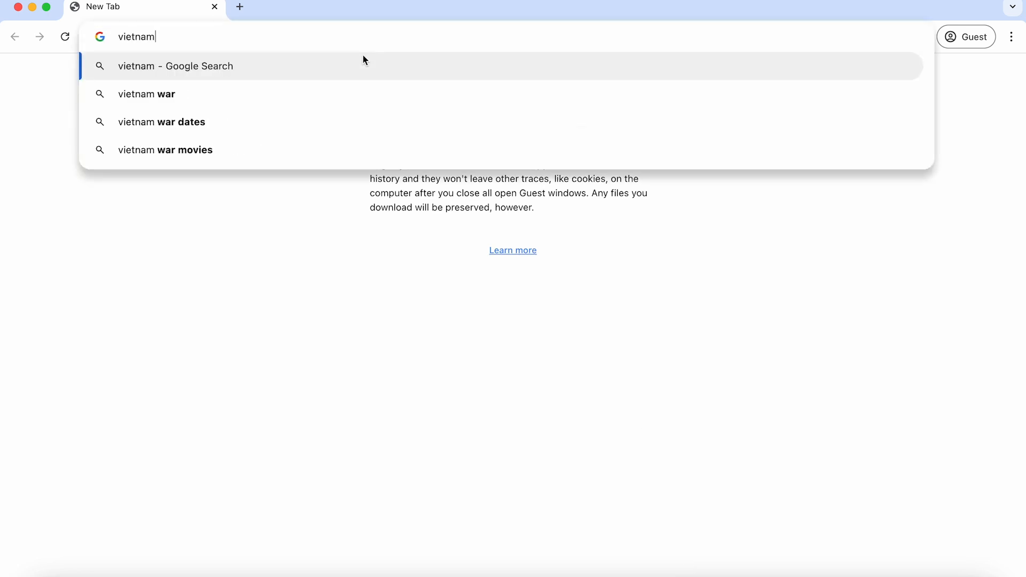
{"action": "type", "text": " evisa"}
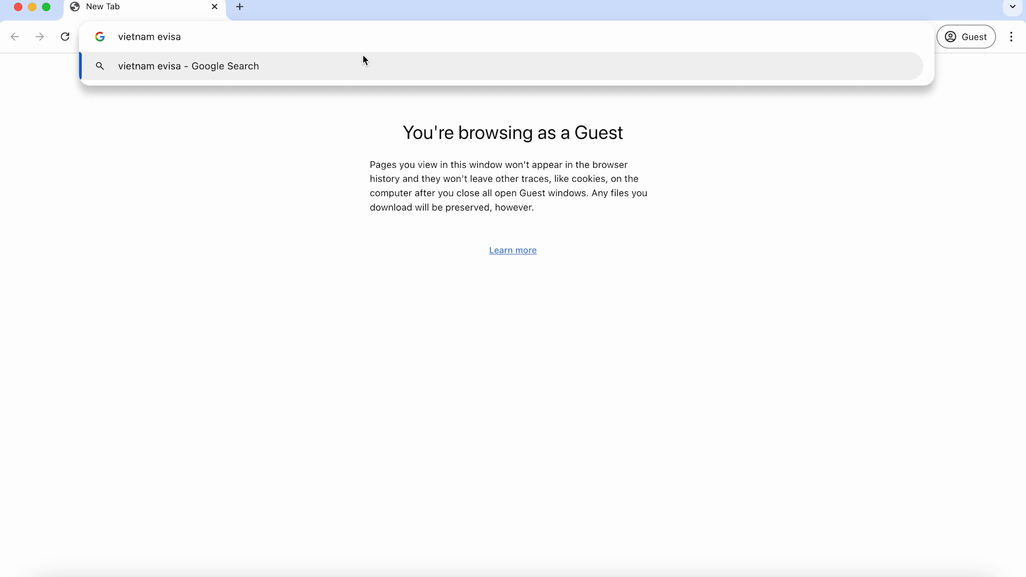
{"action": "key", "text": "Return"}
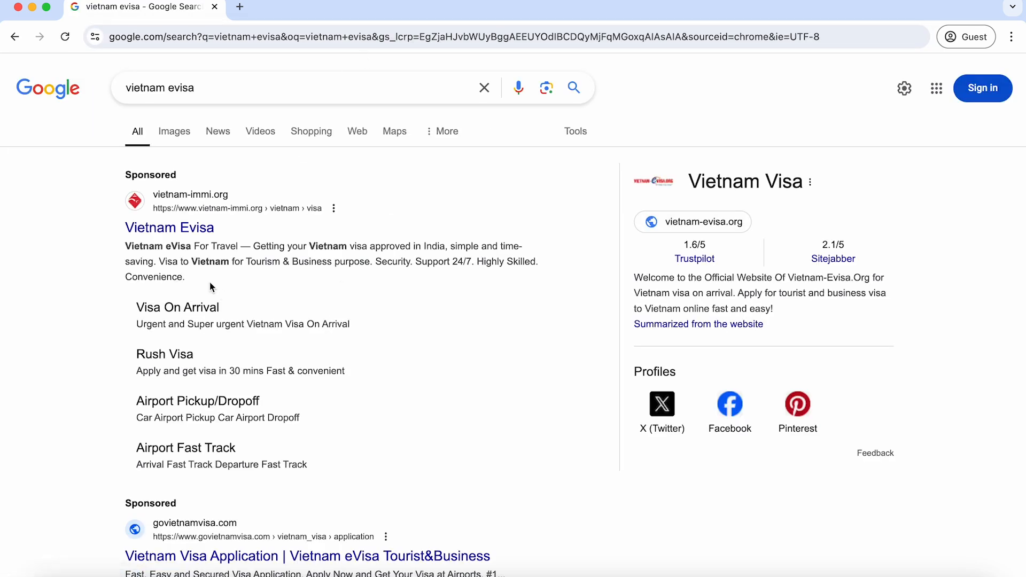
{"action": "scroll", "coordinate": [242, 365], "scroll_direction": "down", "scroll_amount": 5}
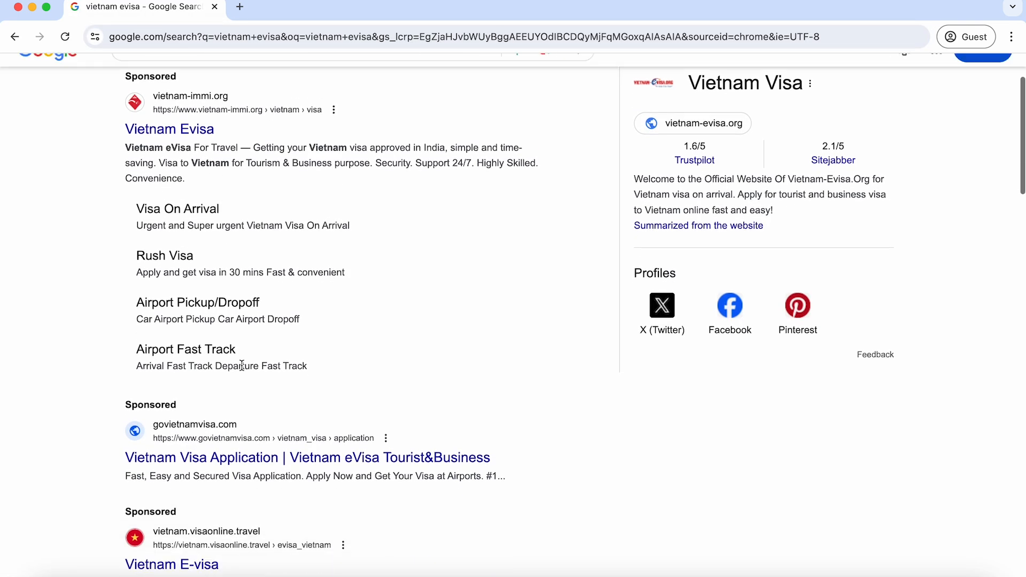
{"action": "scroll", "coordinate": [182, 396], "scroll_direction": "down", "scroll_amount": 9}
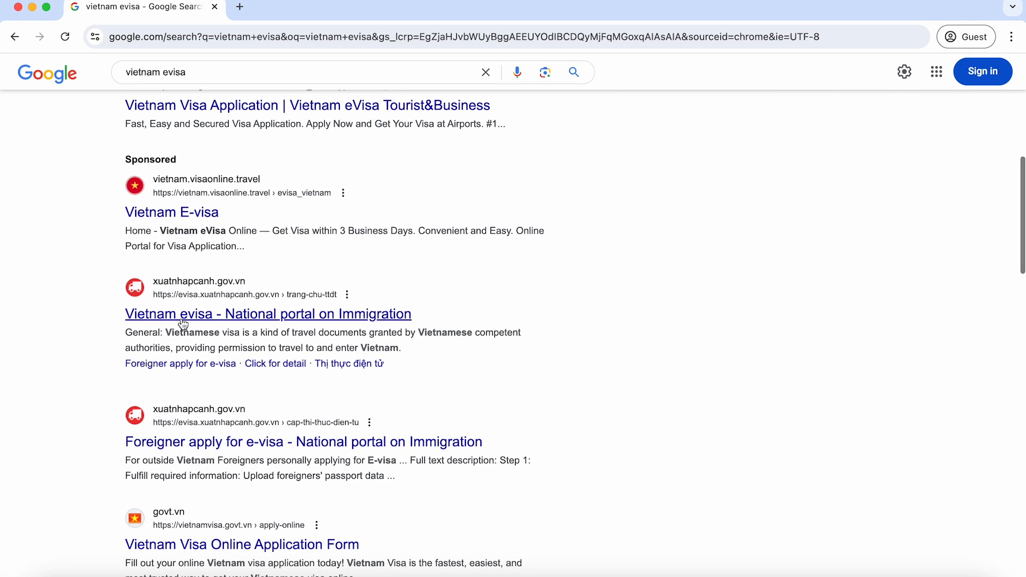
Step: Open the National portal on Immigration's FOR FOREIGNERS section and confirm having read the instructions
{"action": "left_click", "coordinate": [210, 319]}
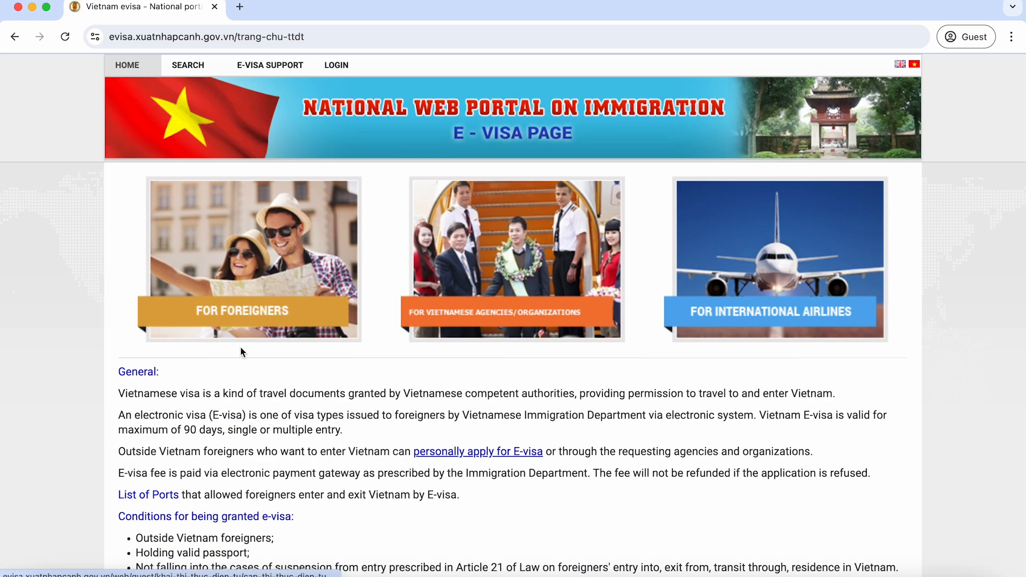
{"action": "left_click", "coordinate": [278, 321]}
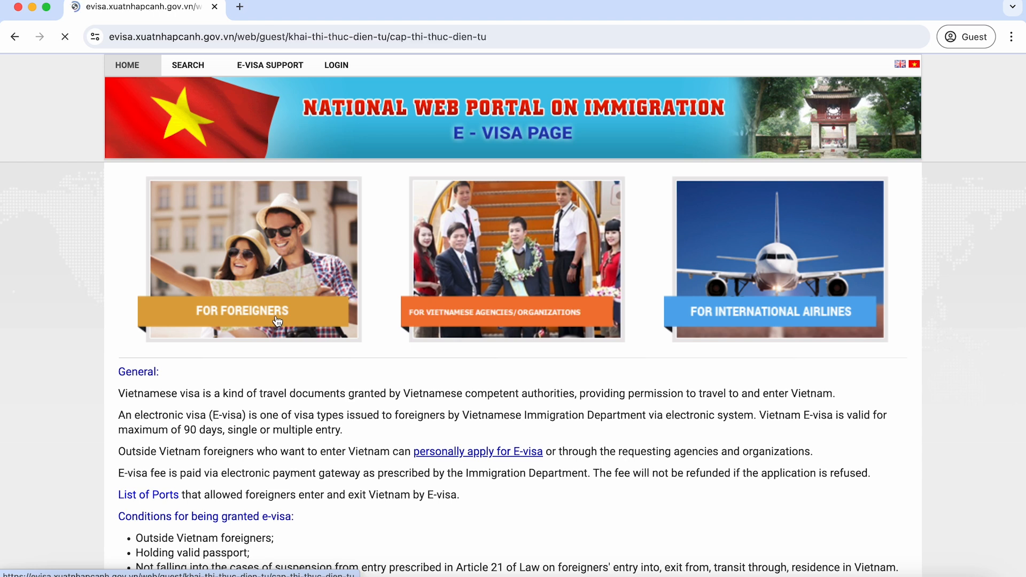
{"action": "scroll", "coordinate": [277, 321], "scroll_direction": "down", "scroll_amount": 3}
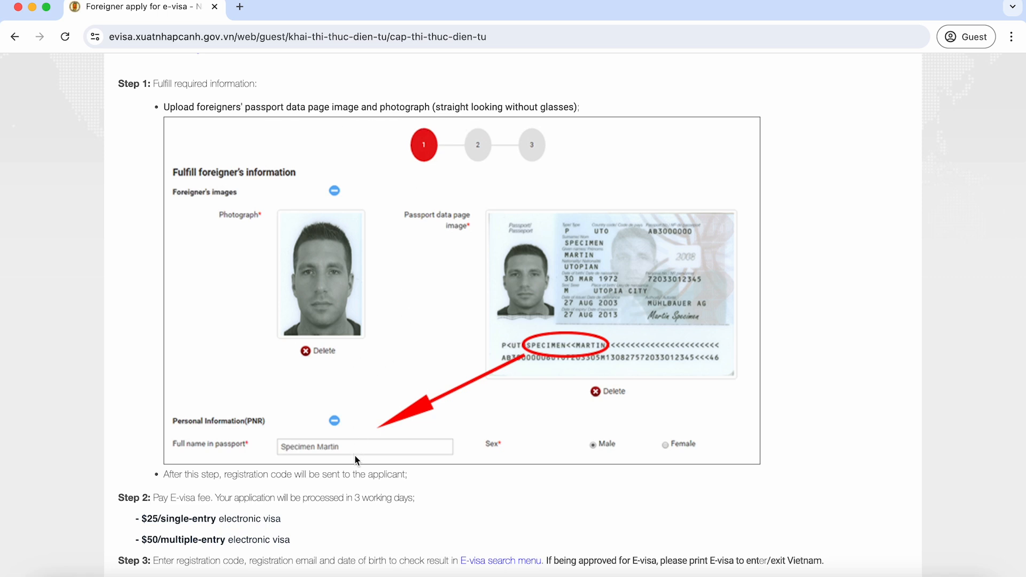
{"action": "scroll", "coordinate": [348, 458], "scroll_direction": "down", "scroll_amount": 2}
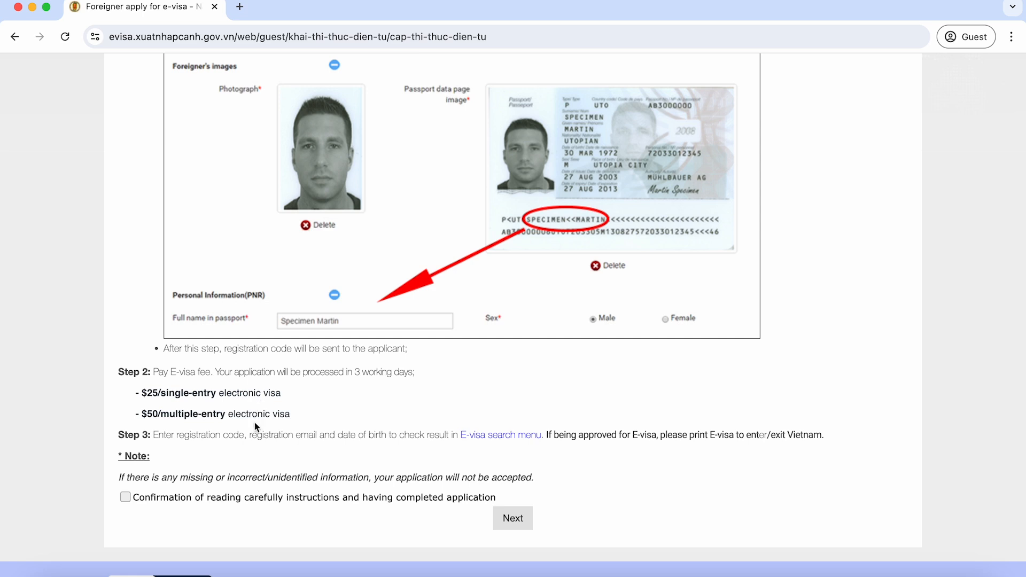
{"action": "left_click", "coordinate": [125, 498]}
Step: Proceed to the application form and upload the applicant's portrait photo from their folder
{"action": "left_click", "coordinate": [512, 519]}
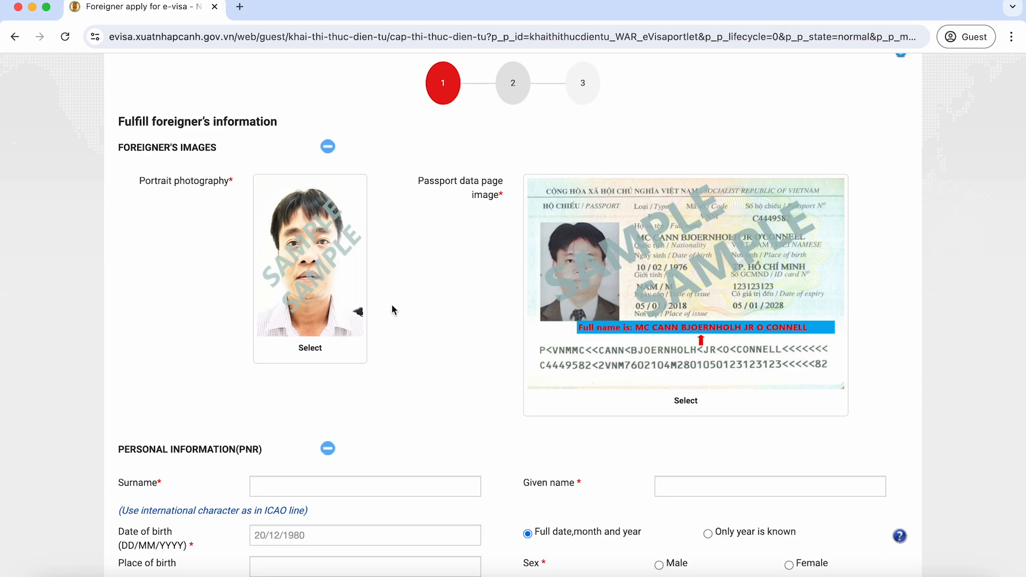
{"action": "left_click", "coordinate": [314, 273]}
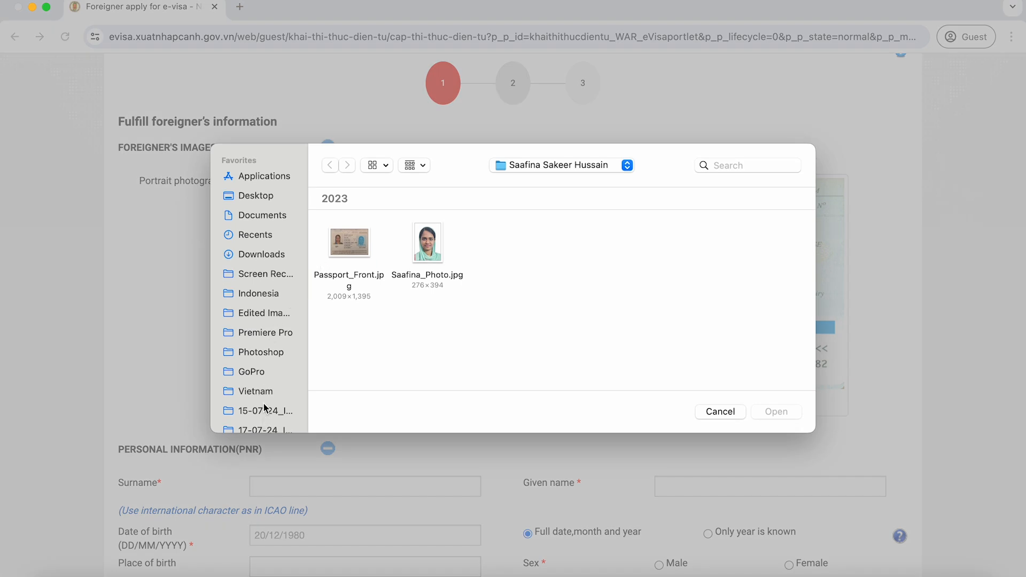
{"action": "left_click", "coordinate": [265, 393]}
{"action": "double_click", "coordinate": [354, 250]}
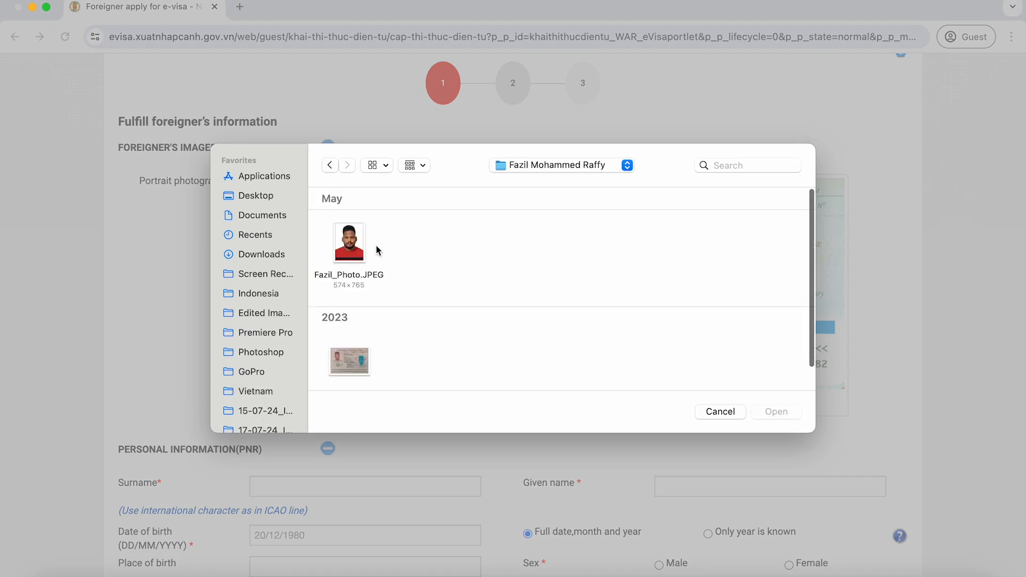
{"action": "left_click", "coordinate": [361, 259]}
{"action": "double_click", "coordinate": [361, 259]}
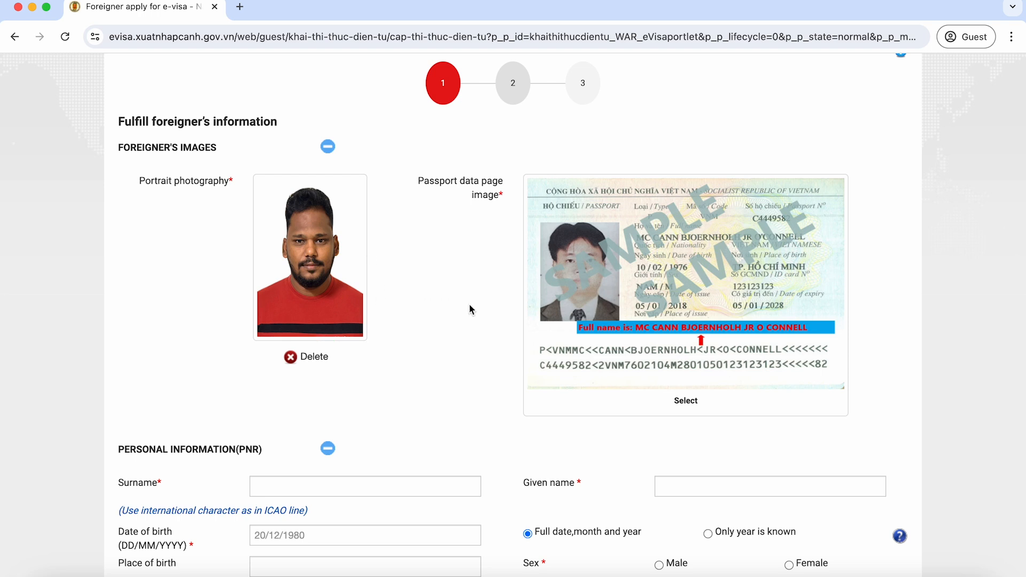
Step: Upload the passport data page image
{"action": "left_click", "coordinate": [673, 393]}
{"action": "left_click", "coordinate": [355, 354]}
{"action": "double_click", "coordinate": [355, 353]}
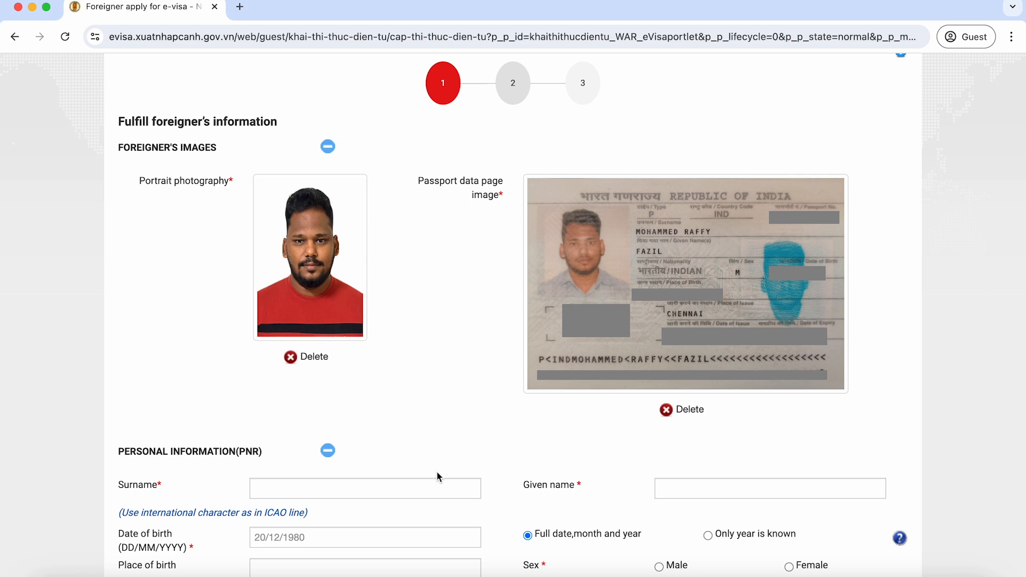
Step: Enter the applicant's surname, given name and date of birth, and set sex to Male
{"action": "left_click", "coordinate": [405, 485]}
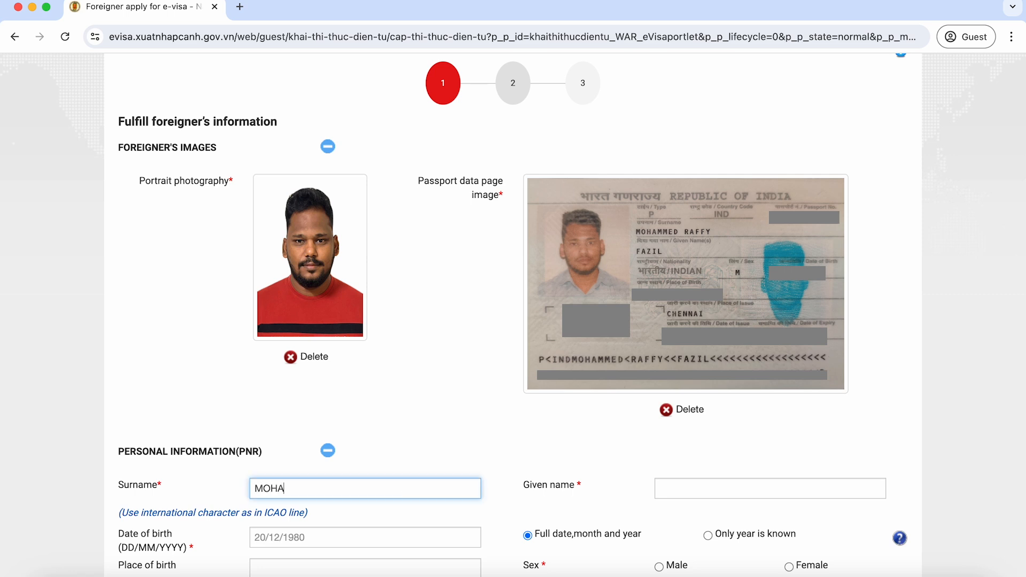
{"action": "left_click", "coordinate": [694, 493]}
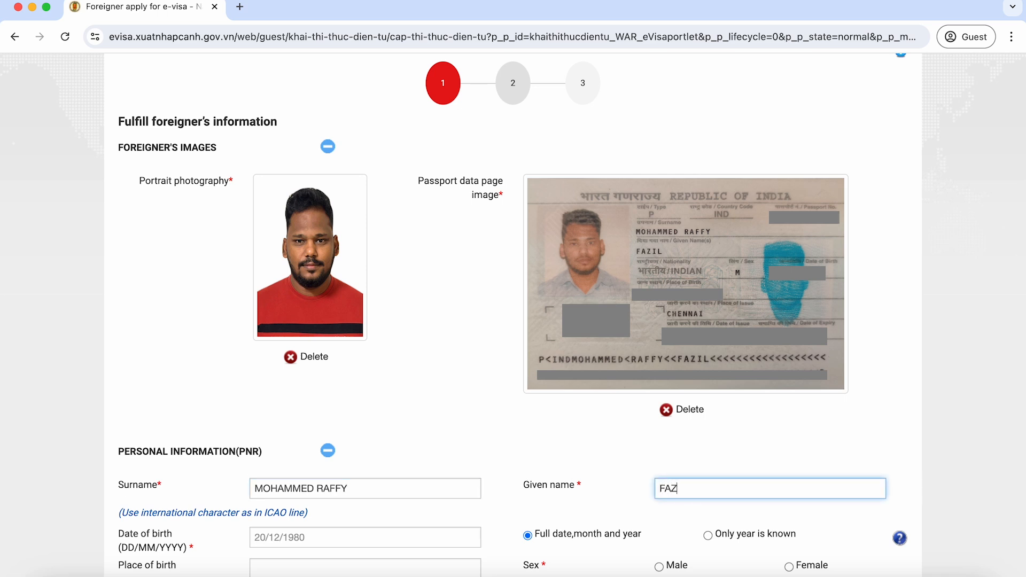
{"action": "left_click", "coordinate": [433, 533]}
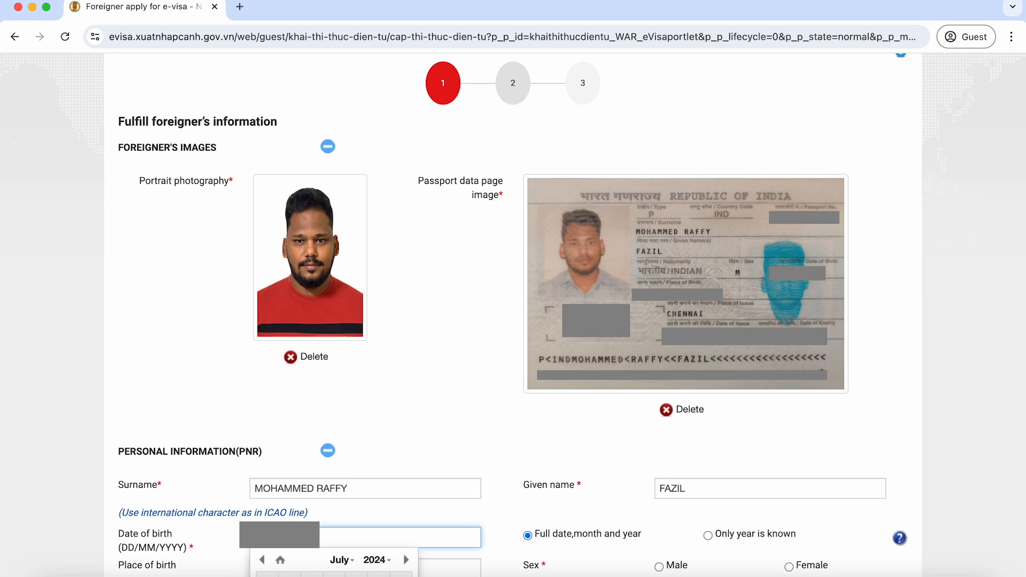
{"action": "left_click", "coordinate": [659, 567]}
{"action": "scroll", "coordinate": [631, 513], "scroll_direction": "down", "scroll_amount": 7}
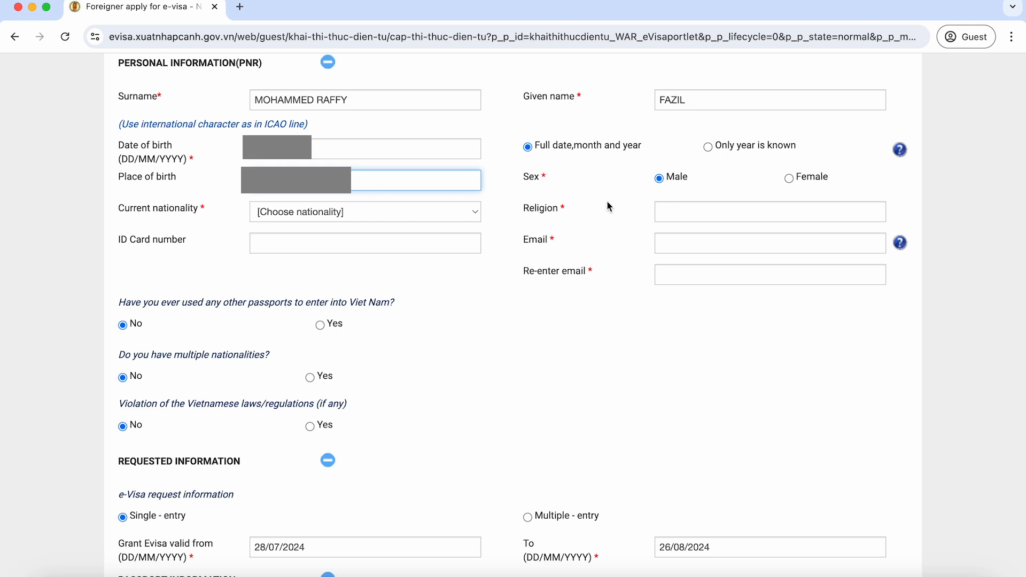
Step: Set current nationality to India and enter Muslim as the religion
{"action": "left_click", "coordinate": [355, 216]}
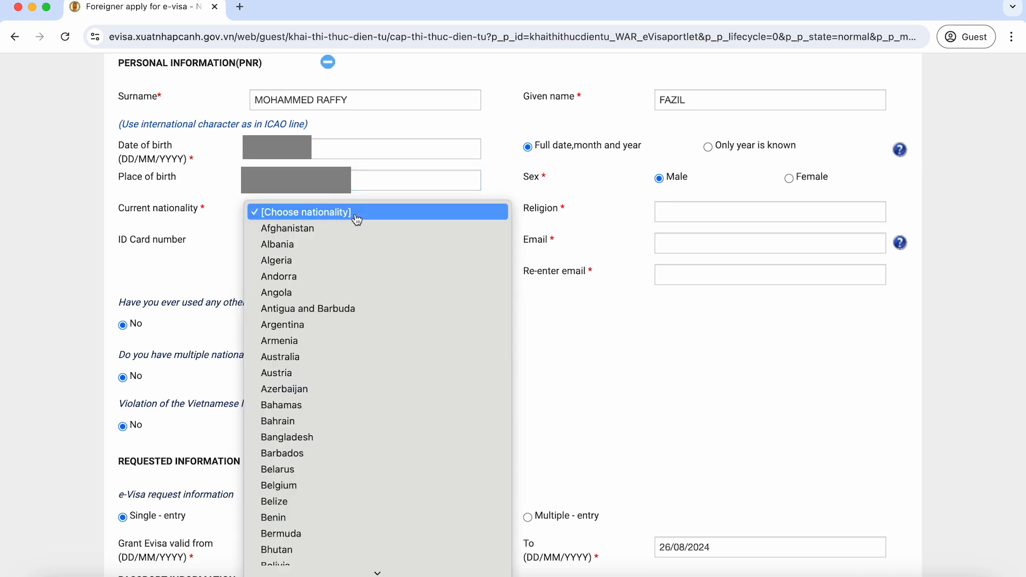
{"action": "type", "text": "india"}
{"action": "key", "text": "Return"}
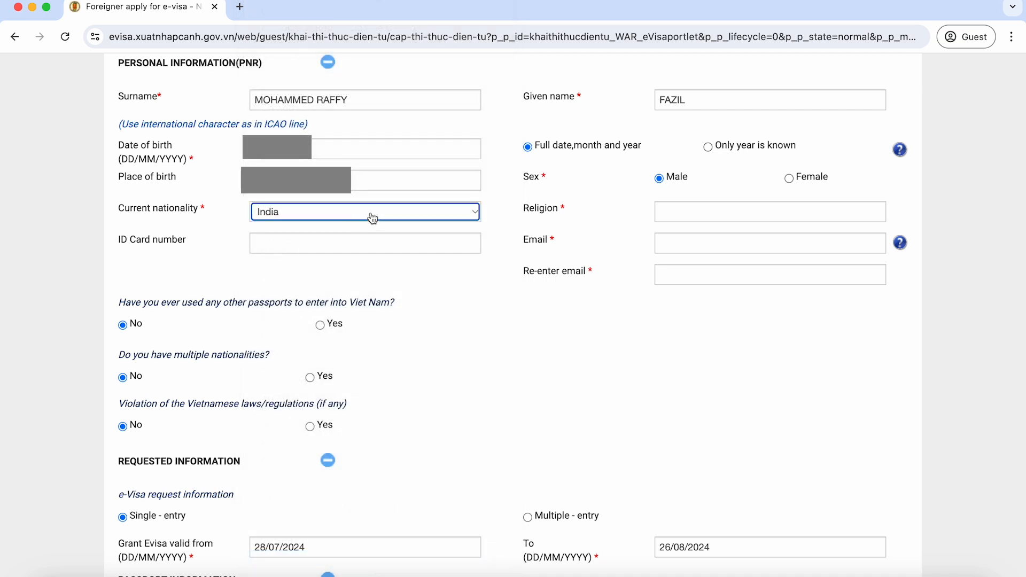
{"action": "left_click", "coordinate": [720, 213]}
{"action": "type", "text": "Mu"}
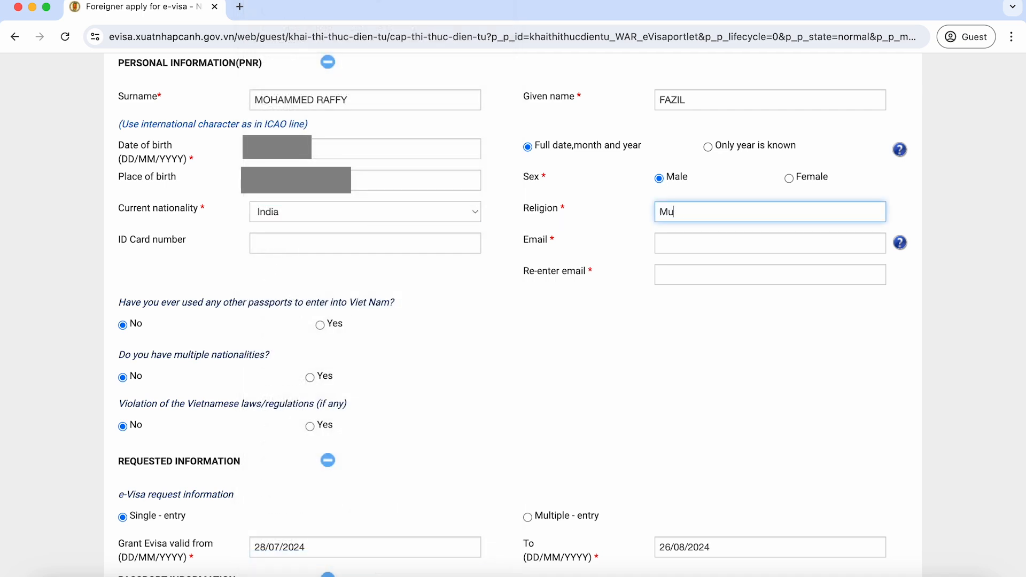
{"action": "type", "text": "slinm"}
Step: Fill in the applicant's e-mail address in both the Email and Re-enter email fields
{"action": "left_click", "coordinate": [717, 246]}
{"action": "left_click", "coordinate": [721, 272]}
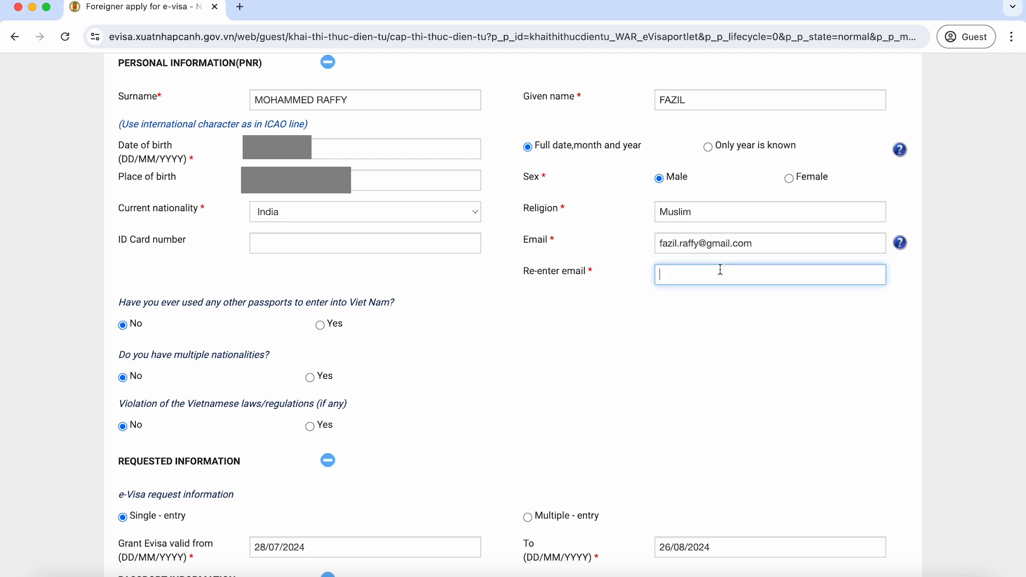
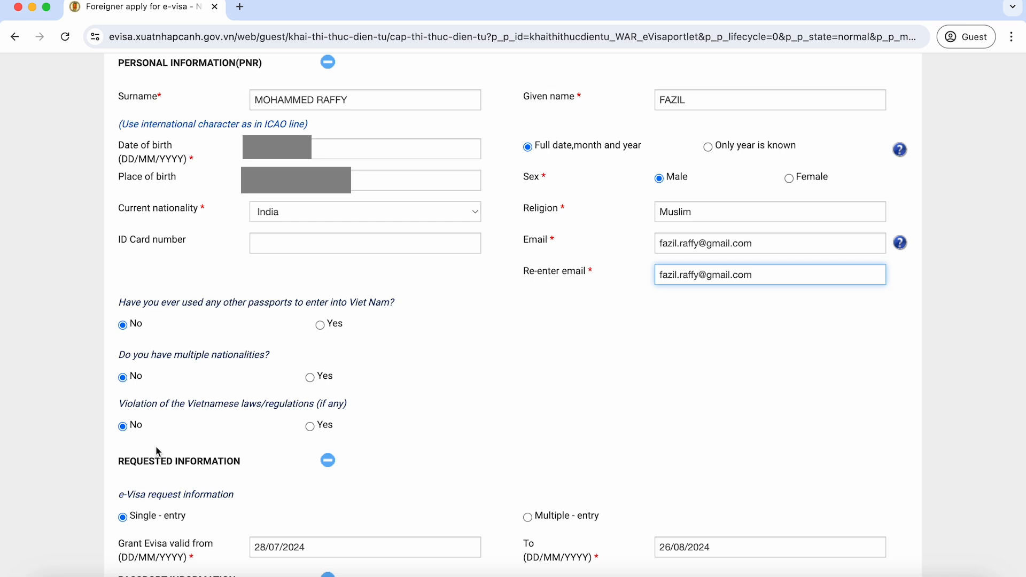
Step: Set the e-visa validity start date to 15 August 2024
{"action": "scroll", "coordinate": [158, 452], "scroll_direction": "down", "scroll_amount": 8}
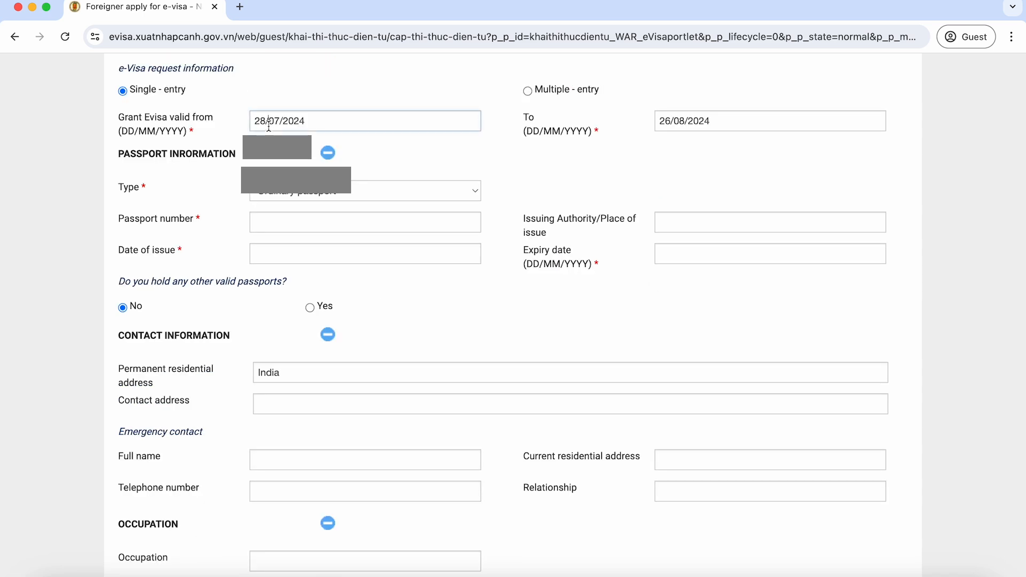
{"action": "left_click", "coordinate": [268, 122]}
{"action": "left_click", "coordinate": [348, 150]}
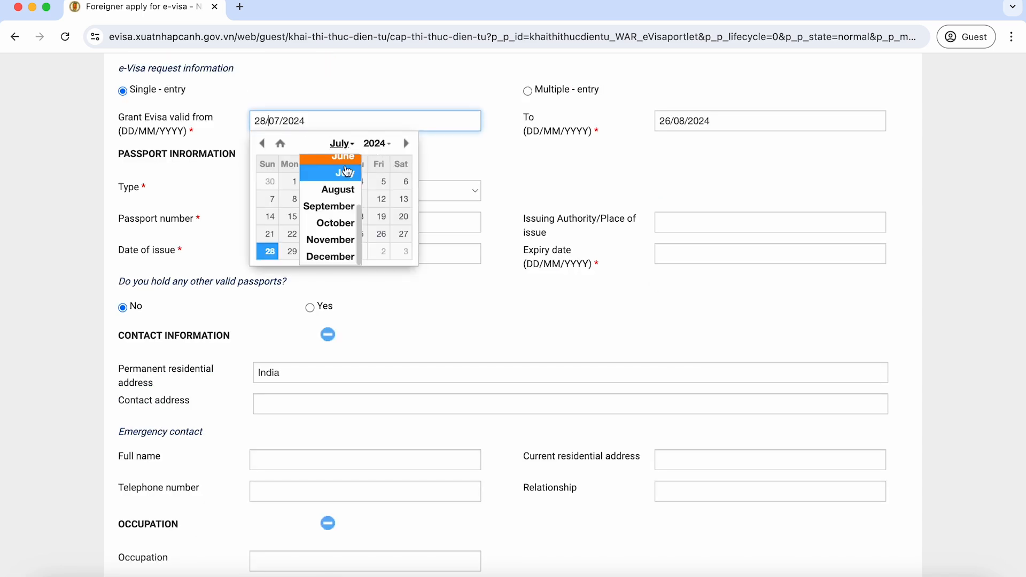
{"action": "left_click", "coordinate": [342, 188]}
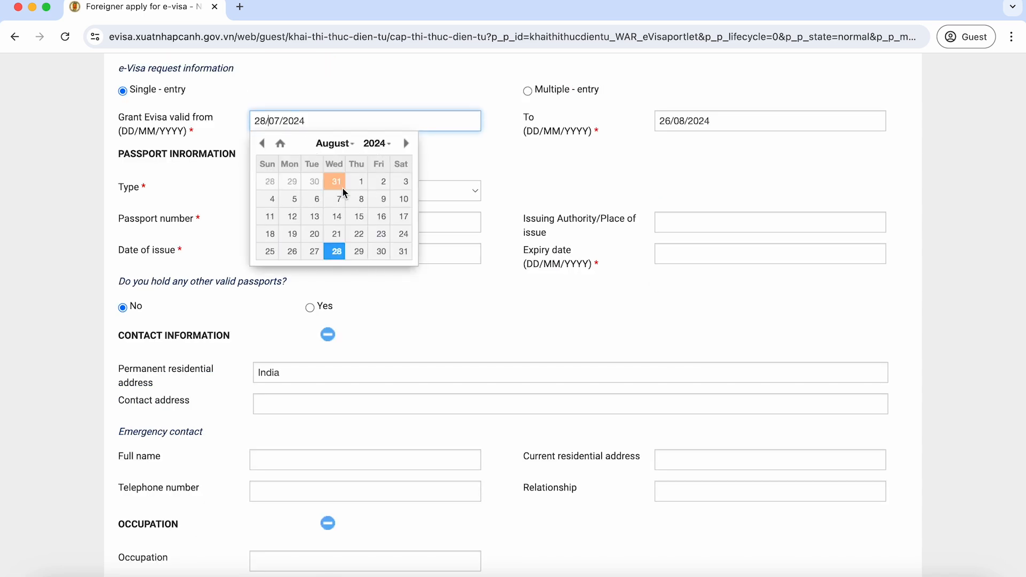
{"action": "left_click", "coordinate": [357, 217]}
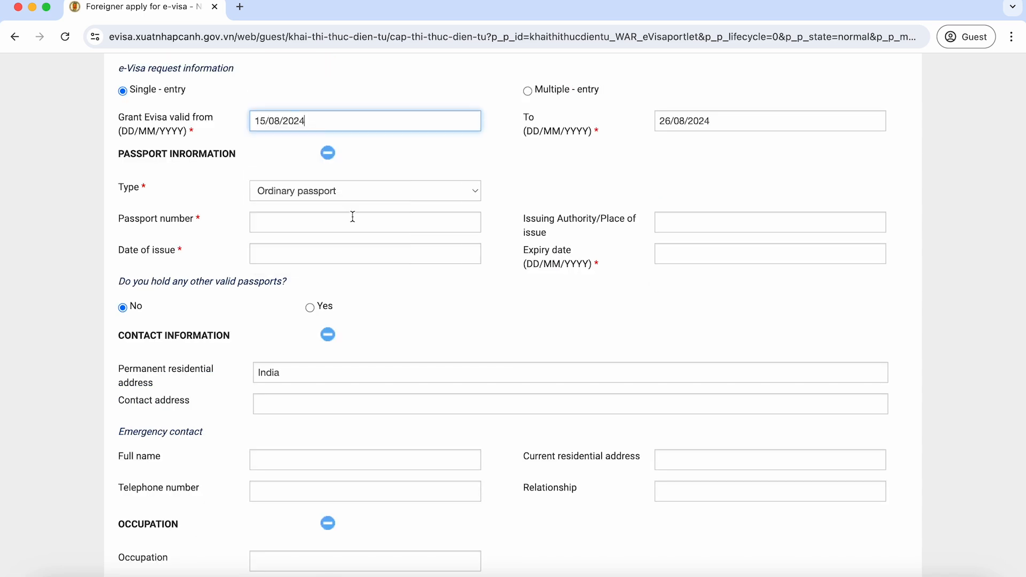
Step: Set the validity end date to 21 August 2024 and keep Ordinary passport as the type
{"action": "left_click", "coordinate": [687, 121]}
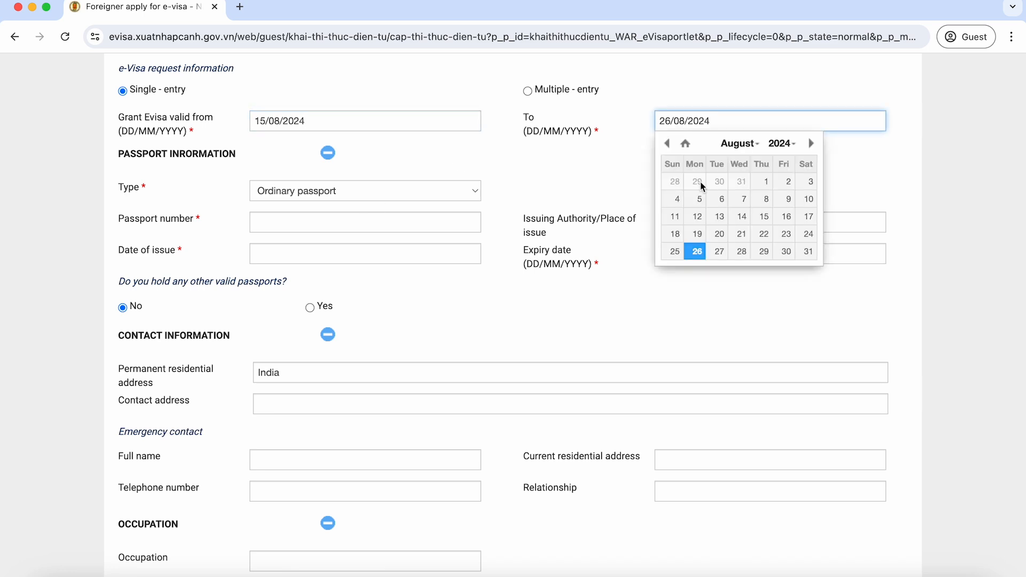
{"action": "left_click", "coordinate": [742, 234]}
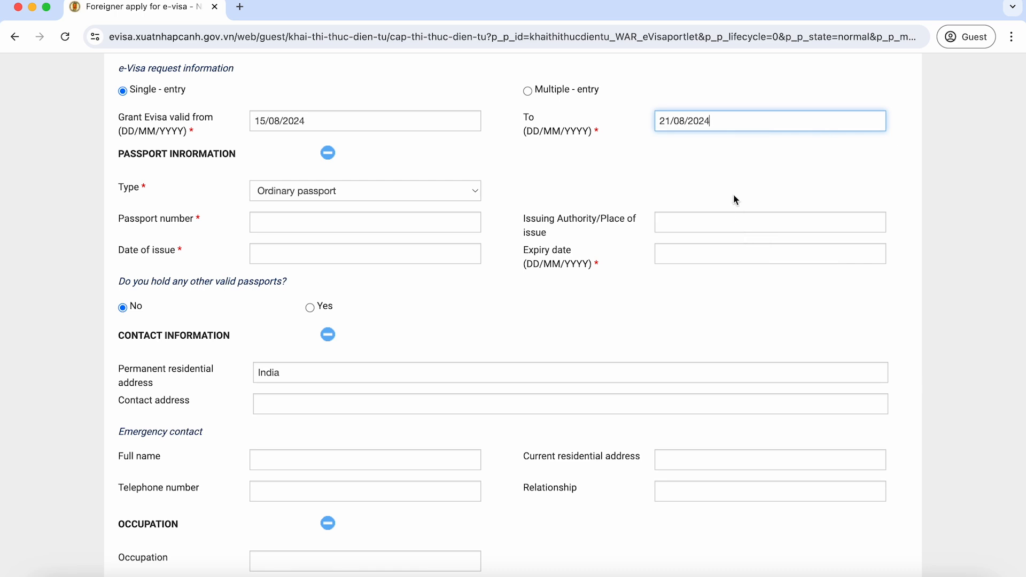
{"action": "left_click", "coordinate": [344, 199]}
{"action": "left_click", "coordinate": [355, 195]}
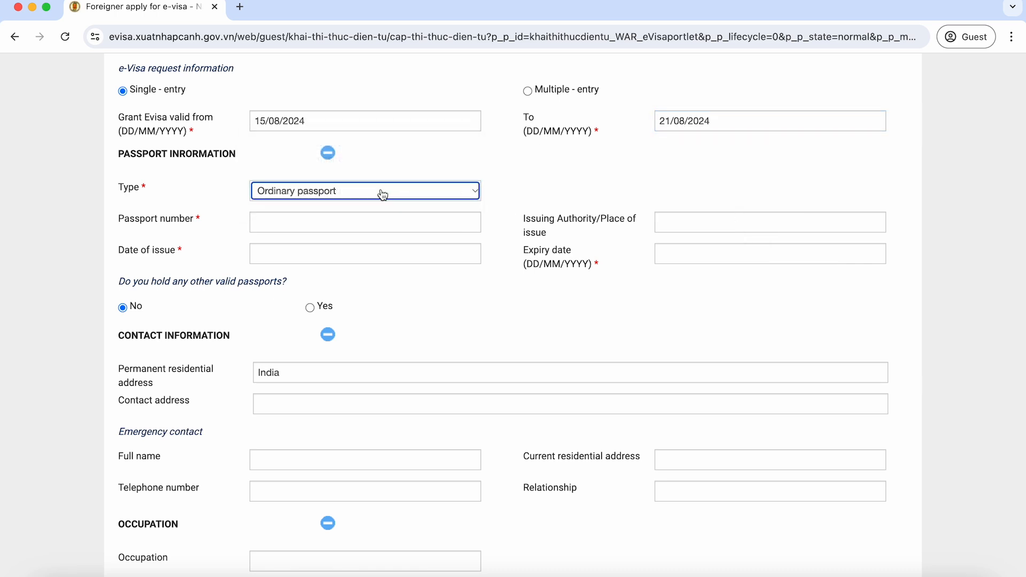
{"action": "left_click", "coordinate": [346, 222]}
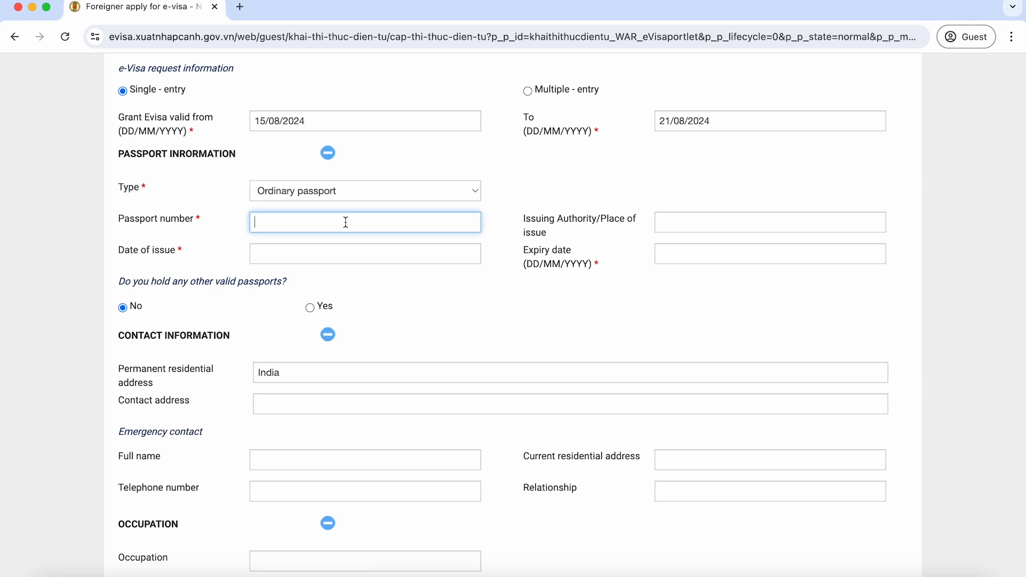
Step: Fill in the passport's date of issue and expiry date
{"action": "left_click", "coordinate": [336, 253]}
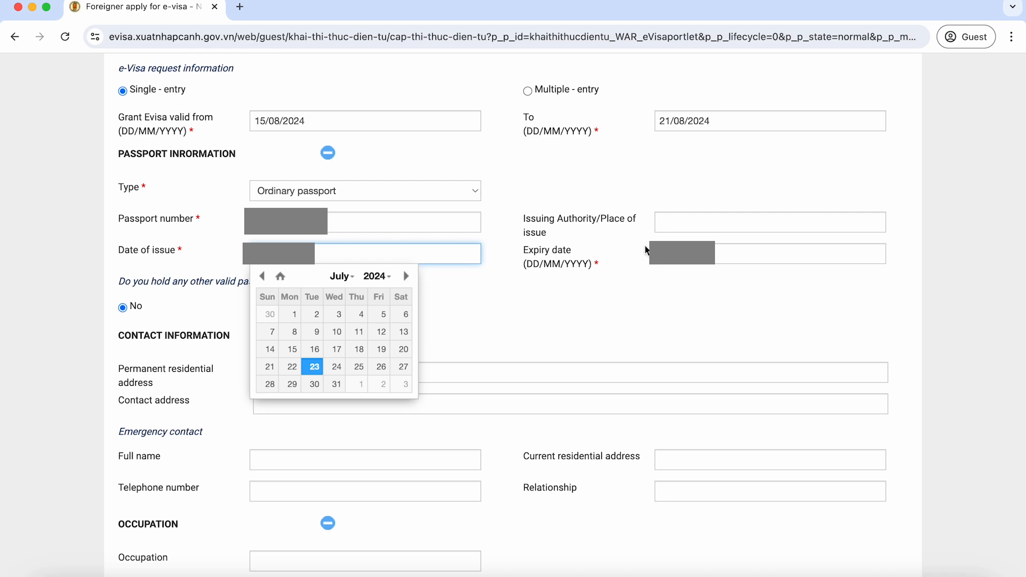
{"action": "left_click", "coordinate": [719, 253]}
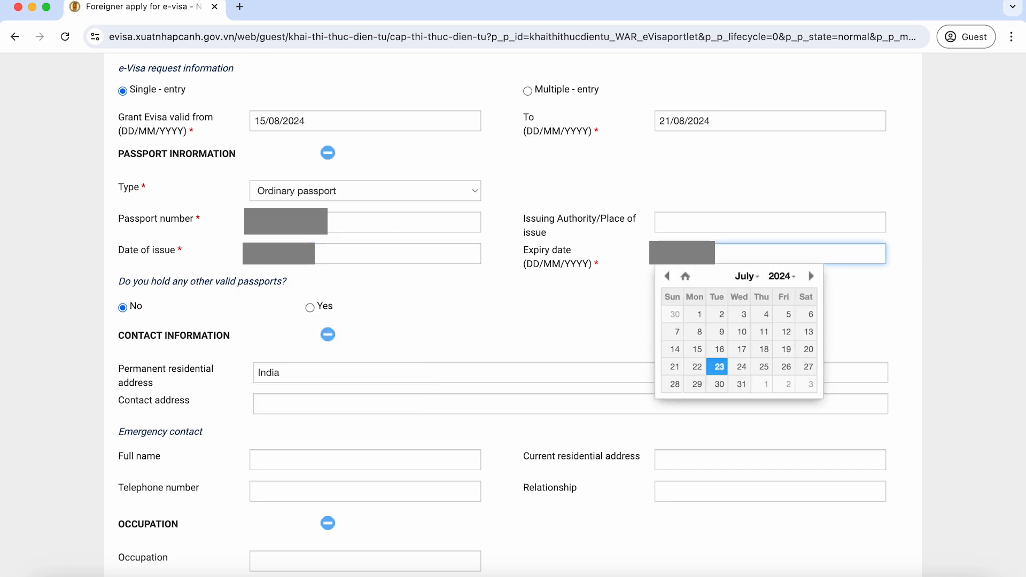
{"action": "right_click", "coordinate": [631, 282]}
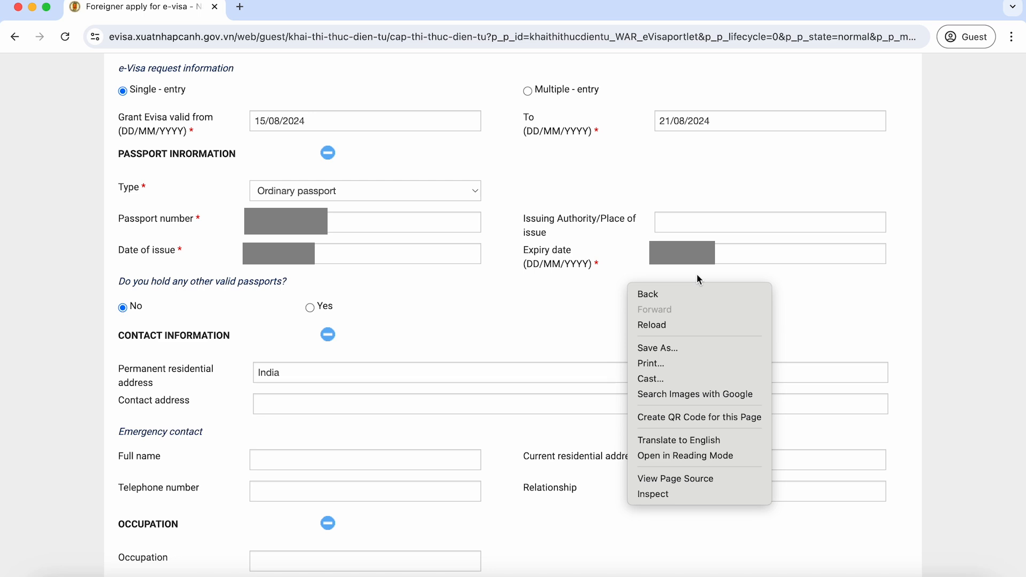
{"action": "left_click", "coordinate": [315, 404]}
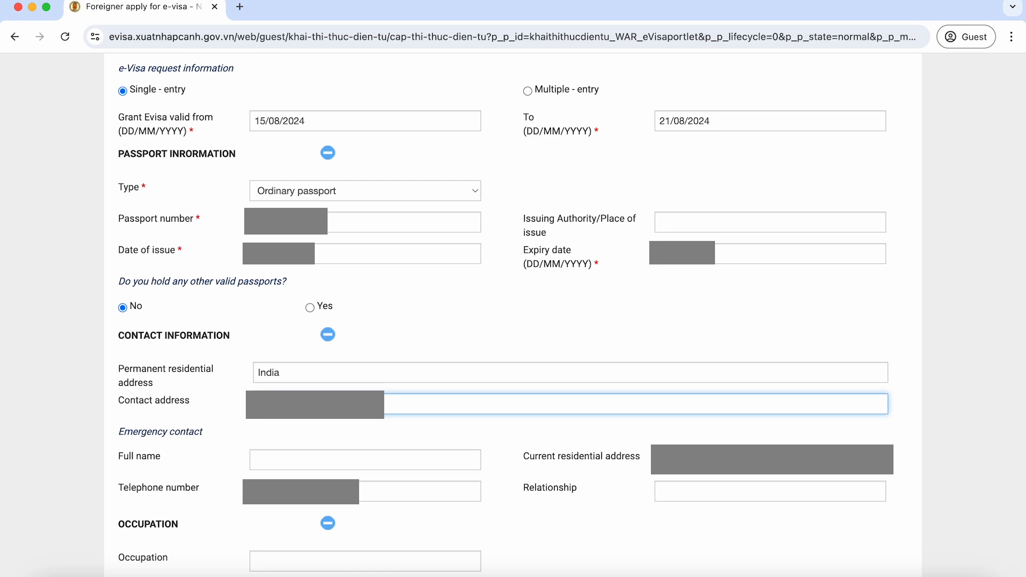
Step: Paste and type the applicant's contact address, correcting a typo at its end
{"action": "key", "text": "super+v"}
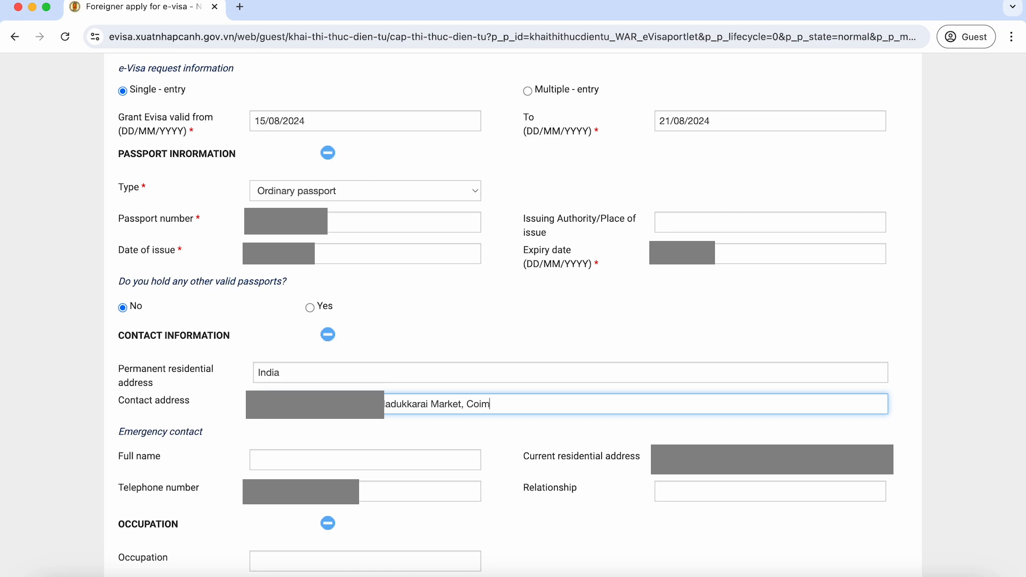
{"action": "key", "text": "BackSpace"}
{"action": "key", "text": "BackSpace"}
{"action": "key", "text": "BackSpace"}
{"action": "key", "text": "BackSpace"}
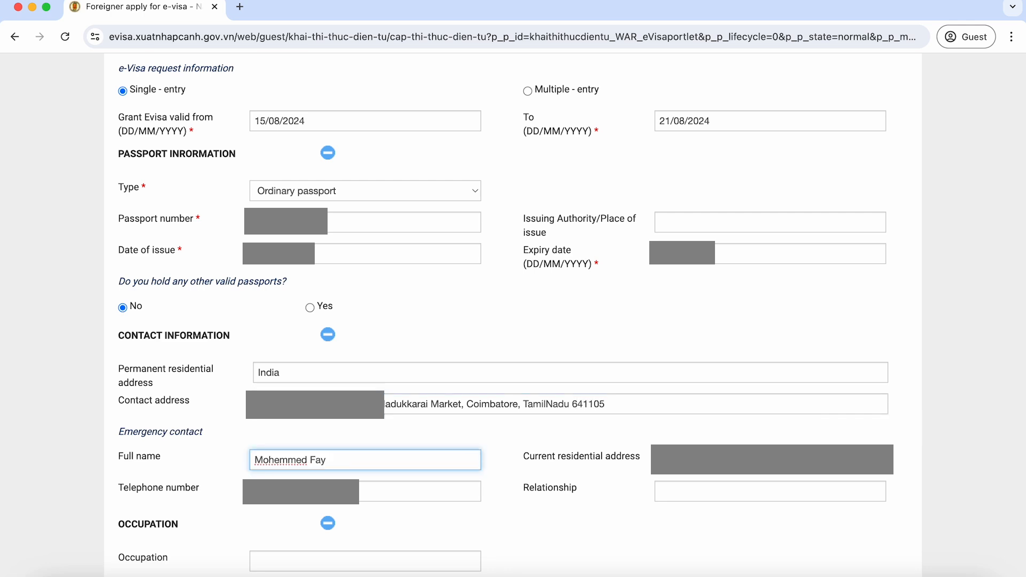
Step: Set the emergency contact's relationship to Brother and copy the contact address text
{"action": "left_click", "coordinate": [683, 498]}
{"action": "type", "text": "Brother"}
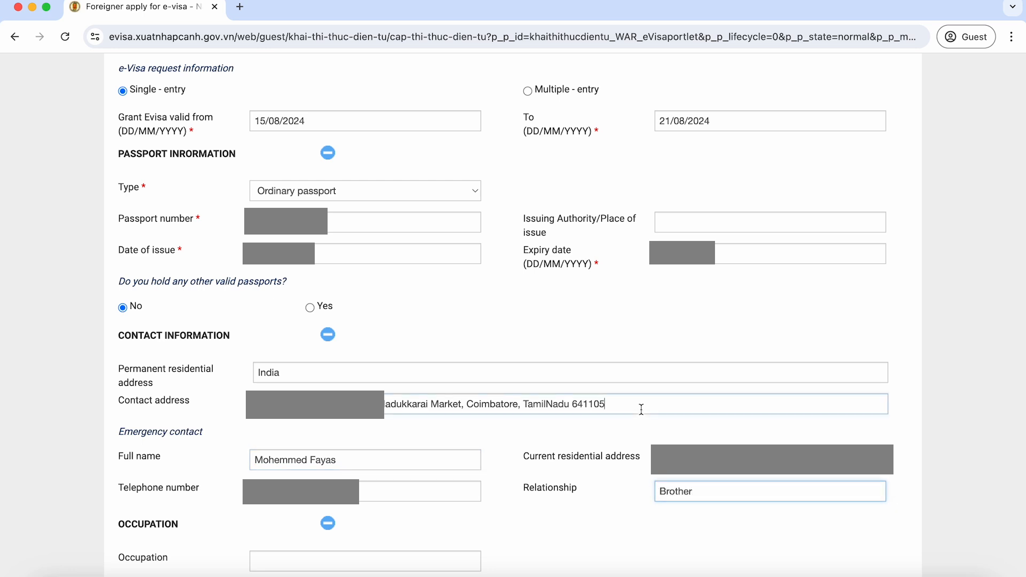
{"action": "left_click_drag", "start_coordinate": [642, 411], "coordinate": [262, 407]}
{"action": "key", "text": "fn+c"}
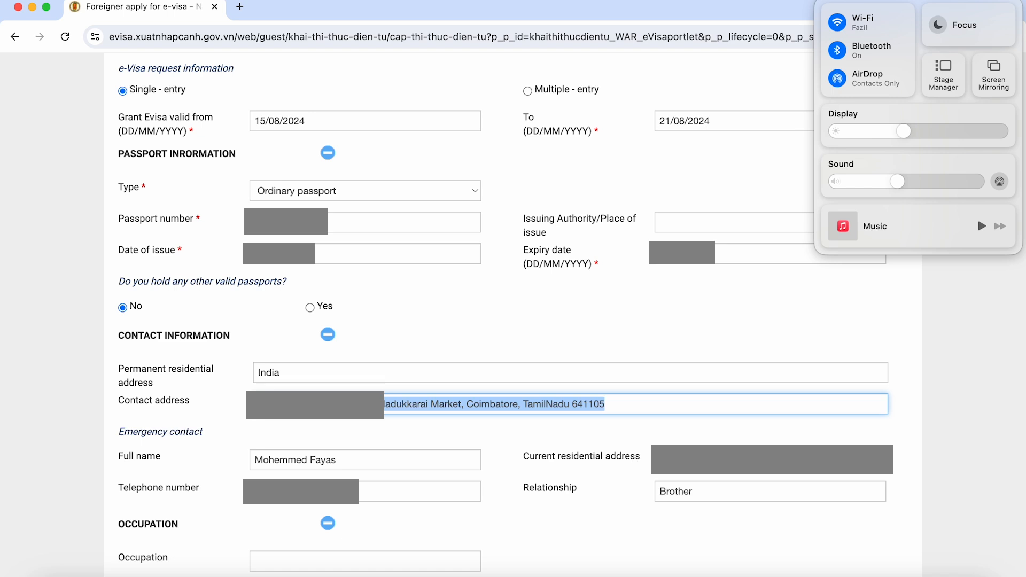
{"action": "key", "text": "Escape"}
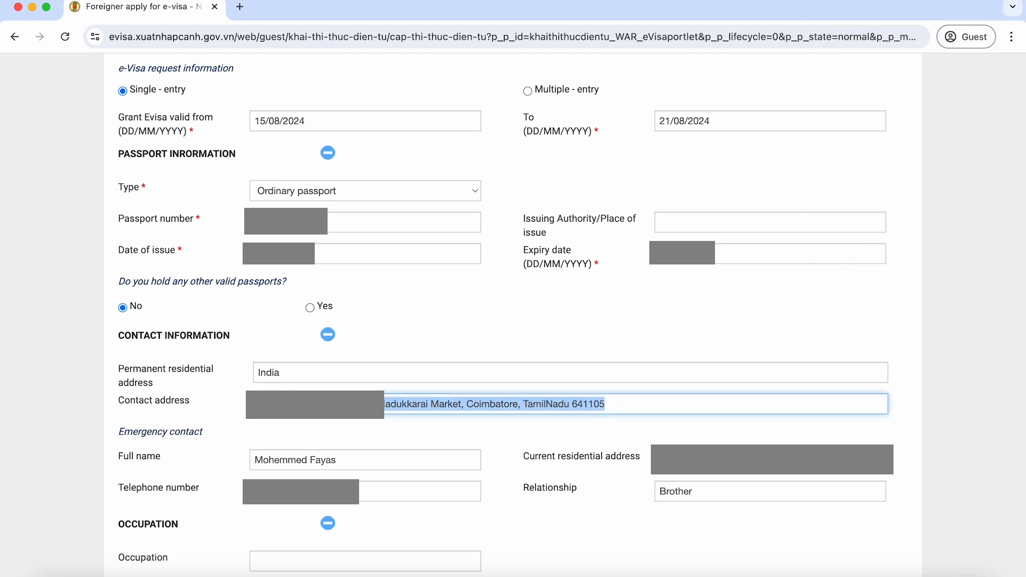
{"action": "left_click", "coordinate": [409, 426]}
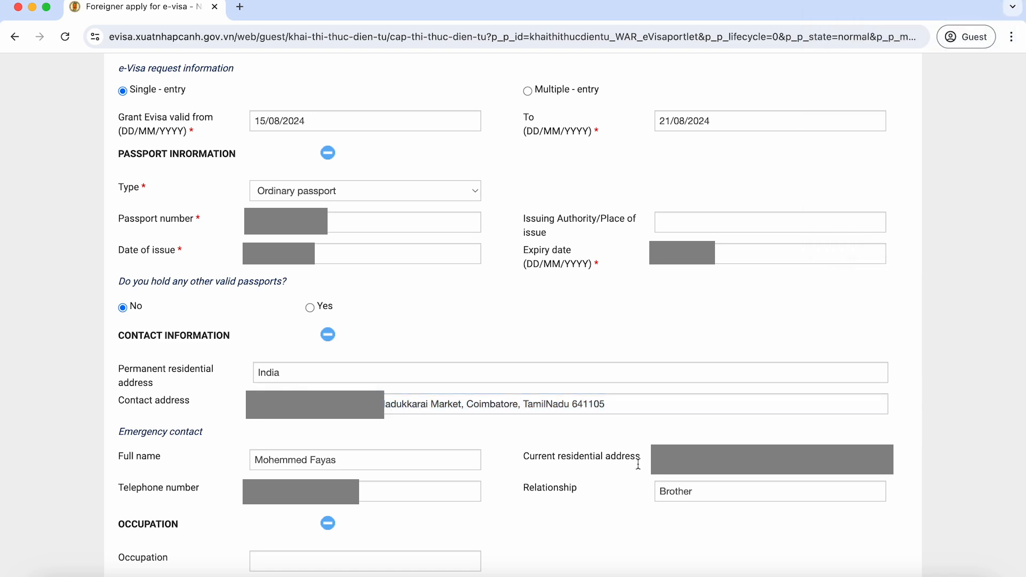
Step: Enter 'Software Engineer' as the occupation
{"action": "left_click", "coordinate": [420, 492]}
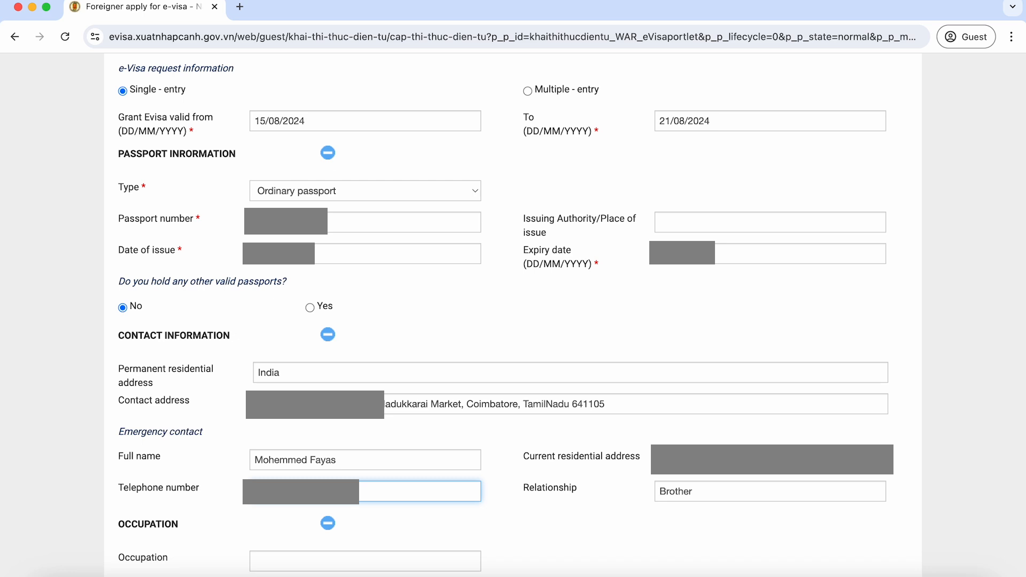
{"action": "left_click", "coordinate": [365, 561]}
{"action": "type", "text": "Software Engineer"}
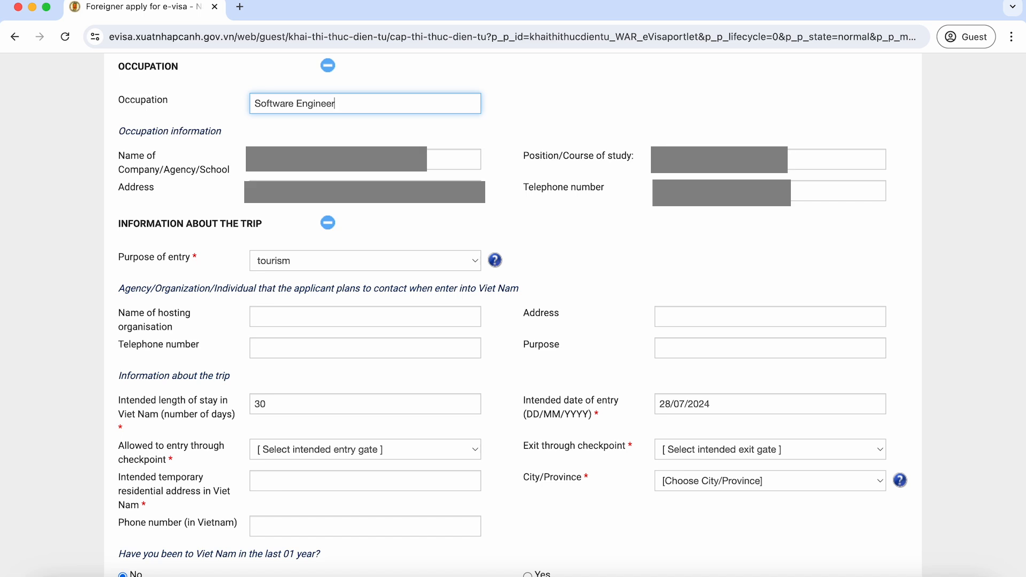
Step: Fill in the employer details and keep tourism as the purpose of entry
{"action": "left_click", "coordinate": [337, 159]}
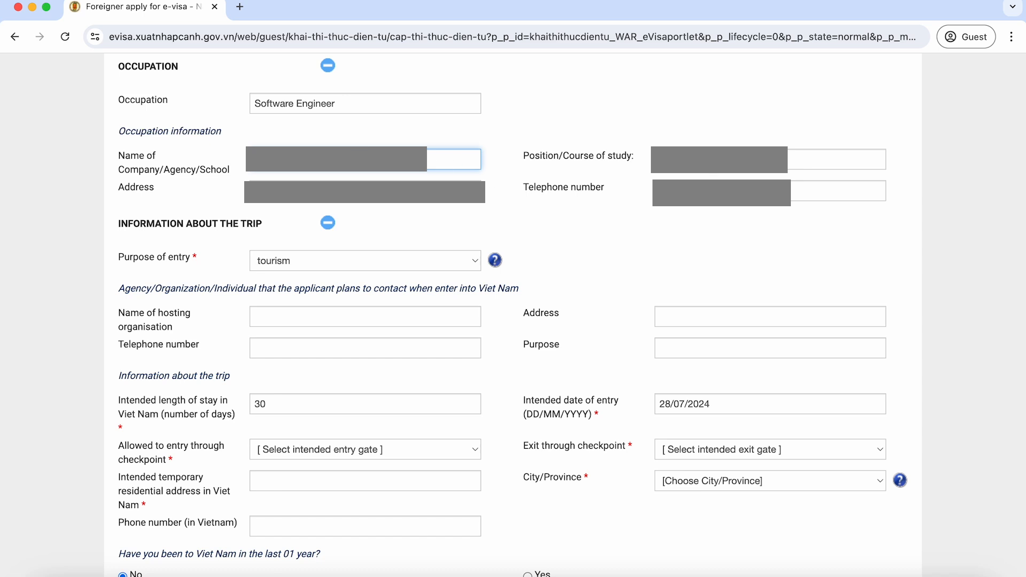
{"action": "left_click", "coordinate": [317, 269]}
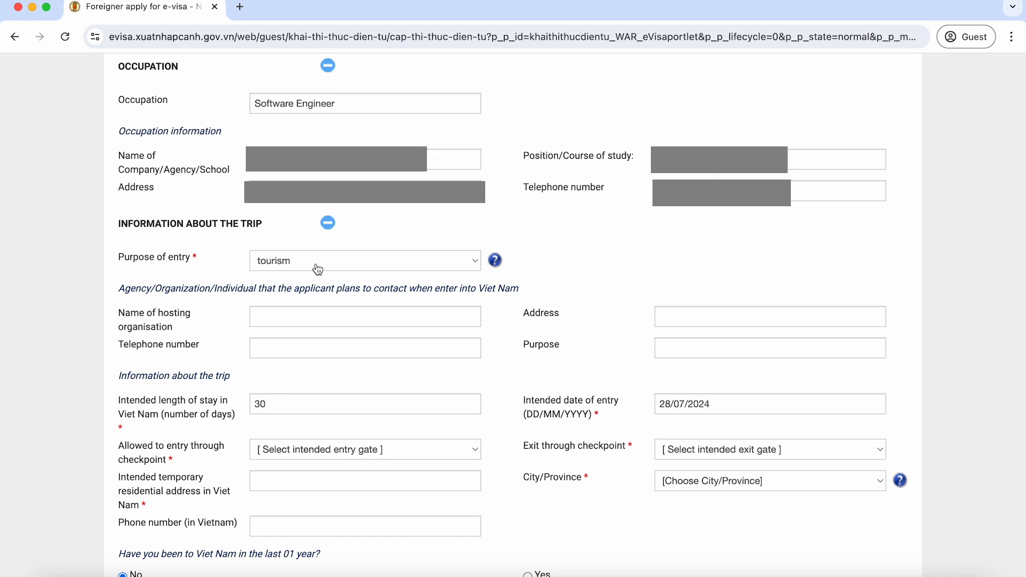
{"action": "left_click", "coordinate": [308, 268]}
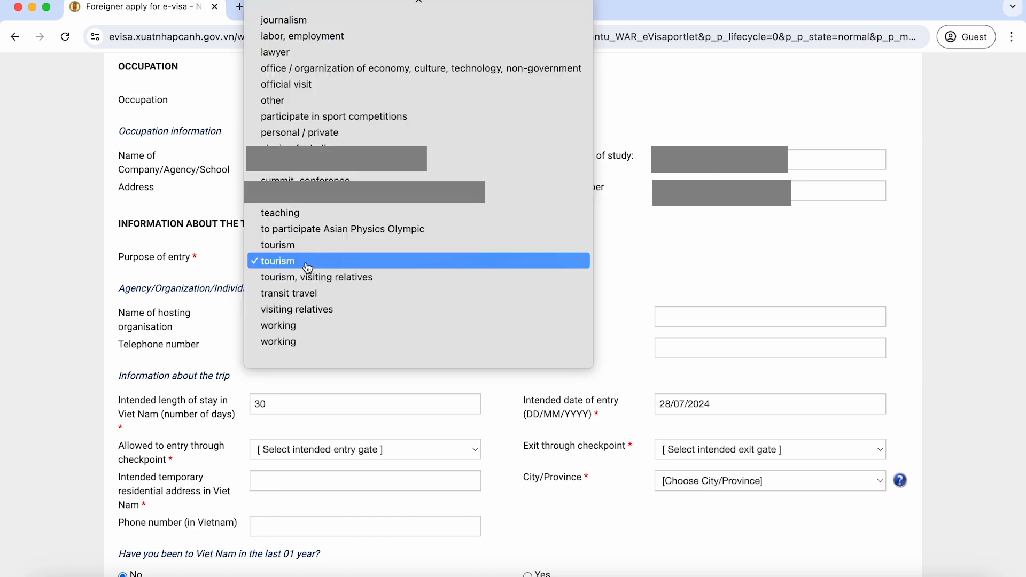
{"action": "left_click", "coordinate": [302, 267]}
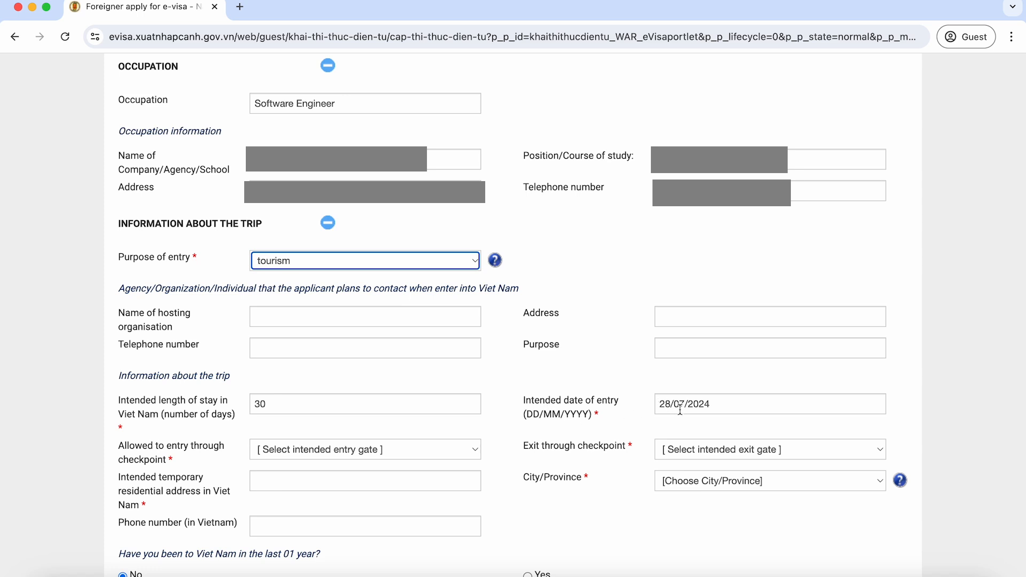
Step: Switch the entry-date calendar to August and pick 15 as the intended date of entry
{"action": "left_click", "coordinate": [678, 411]}
{"action": "left_click", "coordinate": [747, 426]}
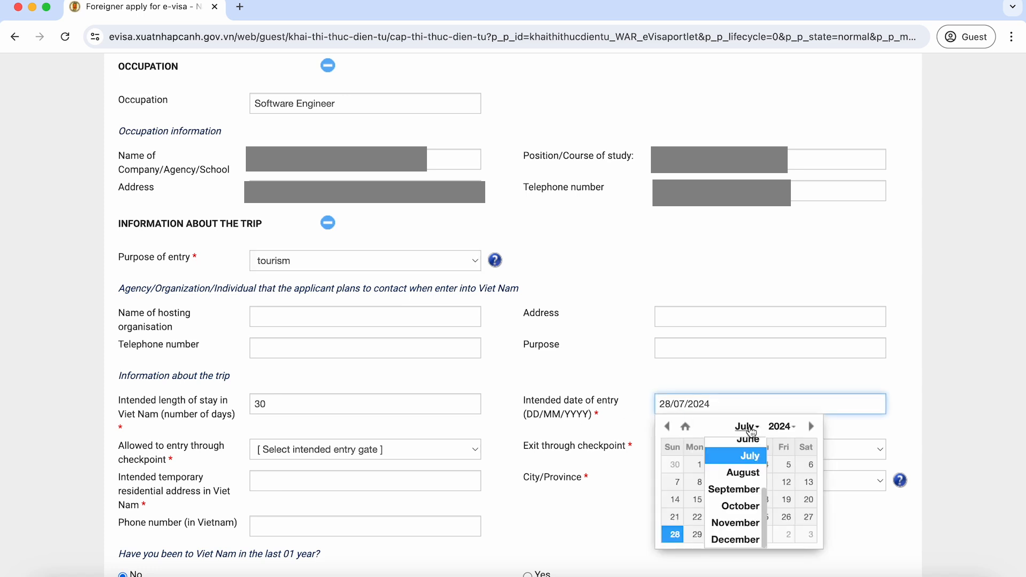
{"action": "left_click", "coordinate": [744, 473]}
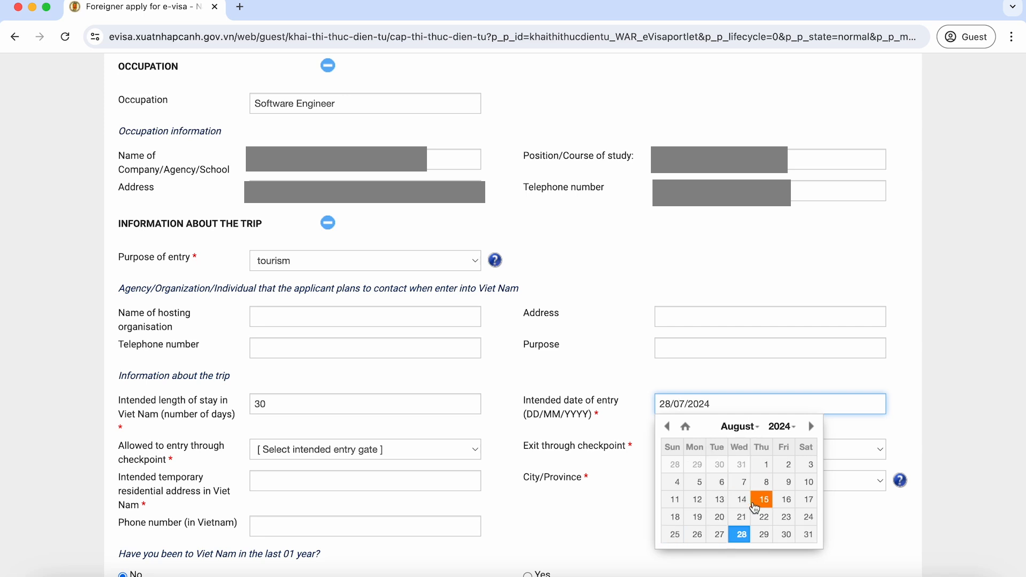
{"action": "left_click", "coordinate": [754, 503]}
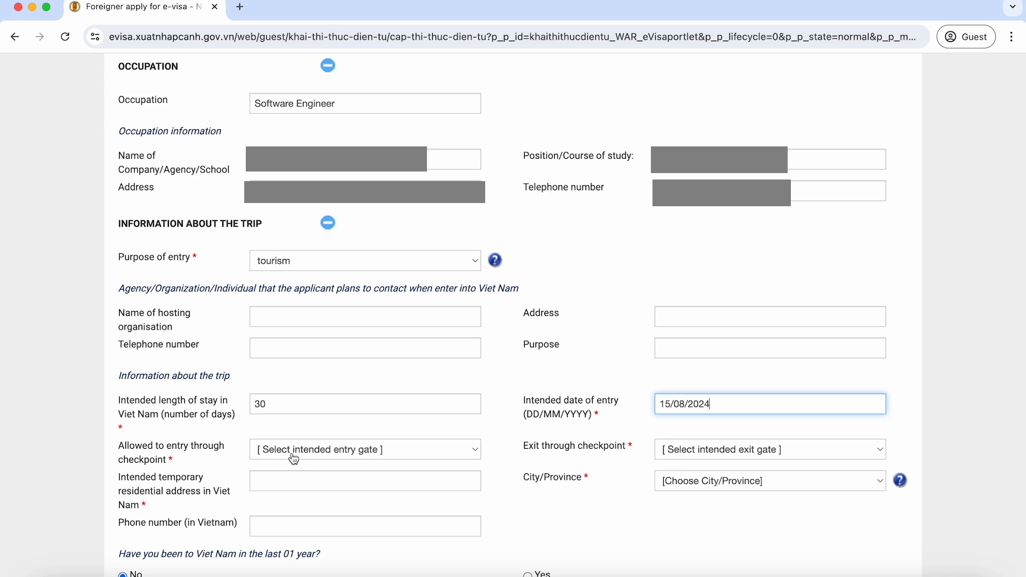
Step: Choose Tan Son Nhat Int Airport as the entry gate and Da Nang International Airport as the exit gate
{"action": "left_click", "coordinate": [294, 459]}
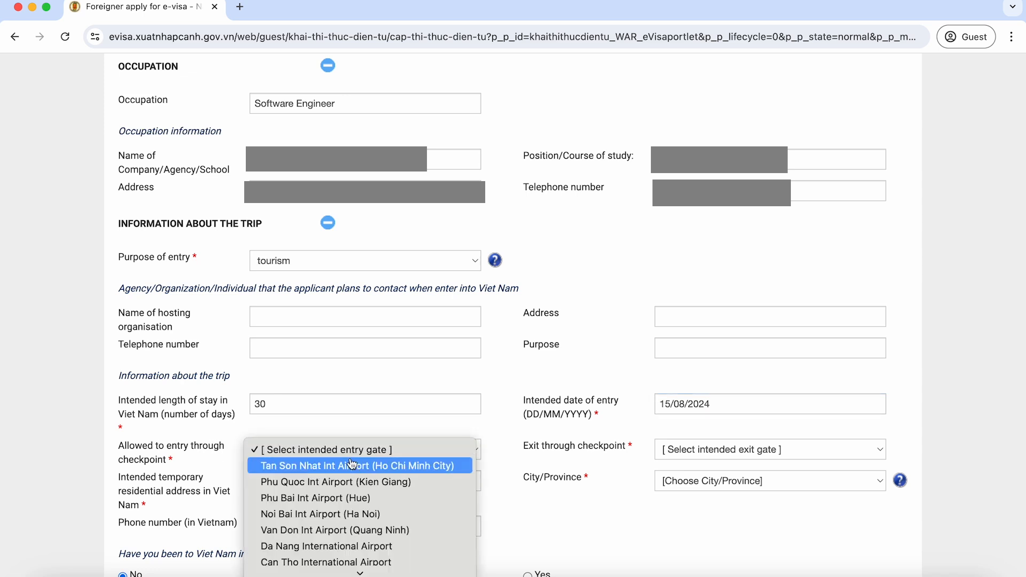
{"action": "left_click", "coordinate": [448, 471]}
{"action": "left_click", "coordinate": [729, 454]}
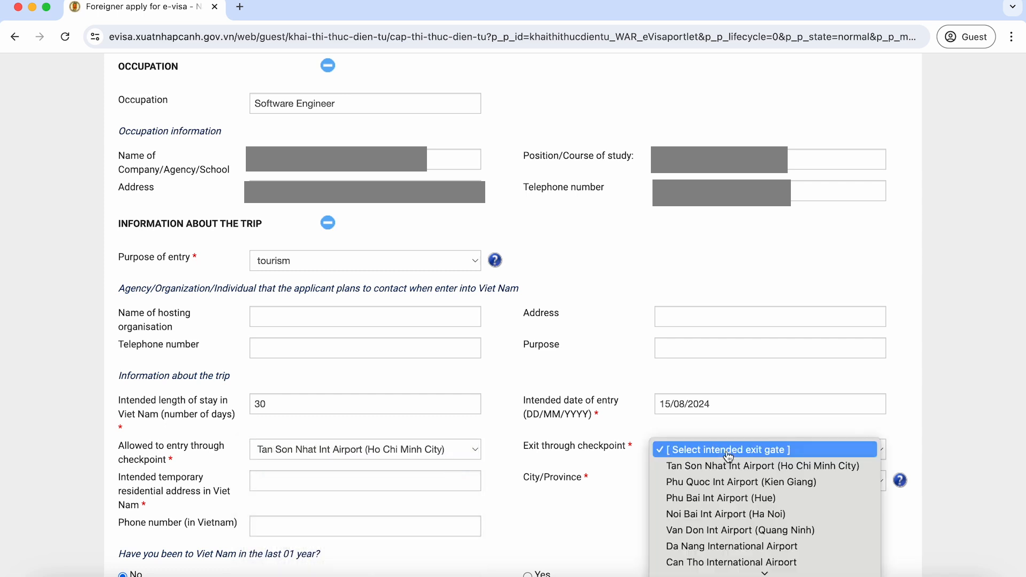
{"action": "left_click", "coordinate": [826, 551]}
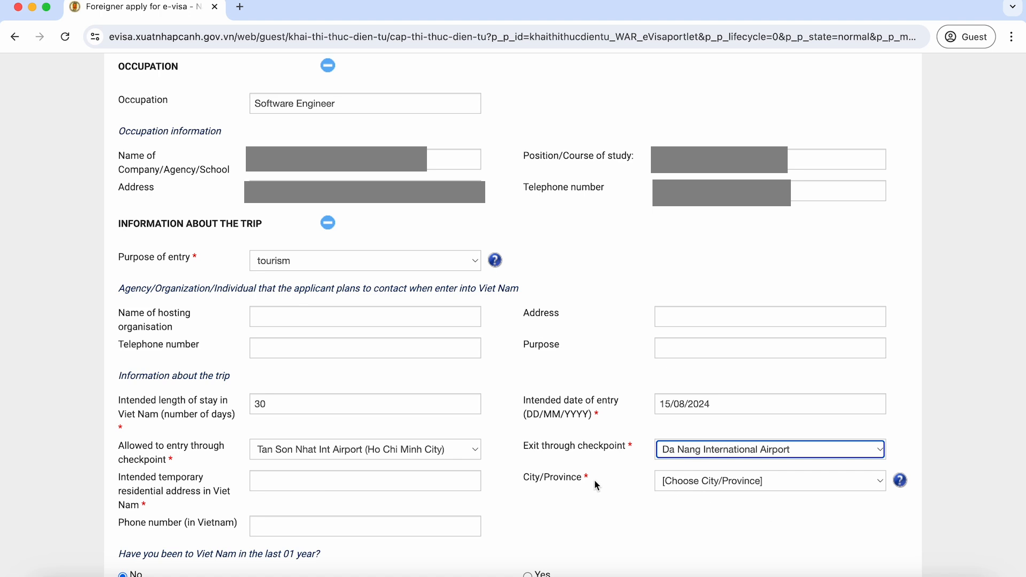
{"action": "left_click", "coordinate": [381, 478]}
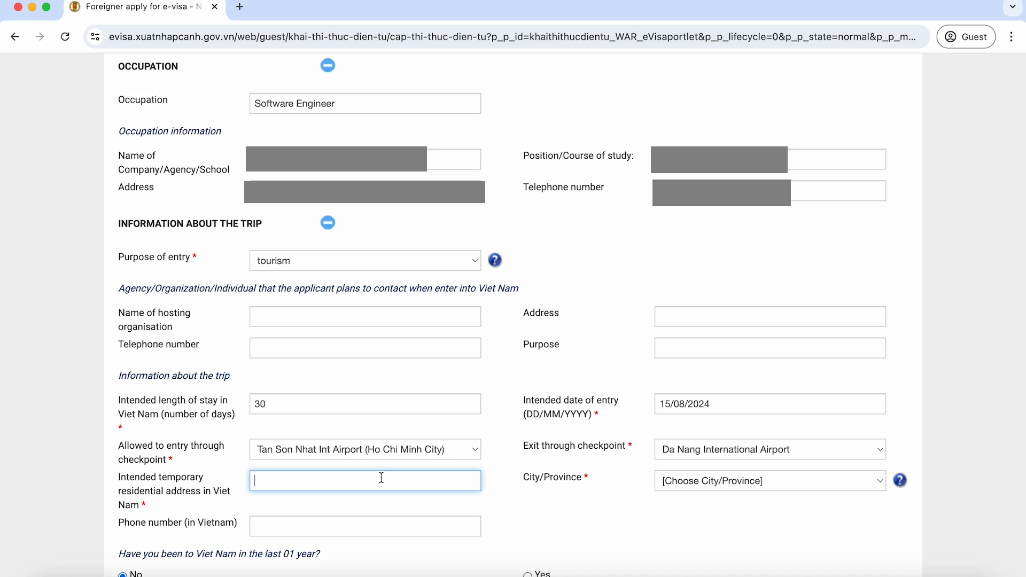
Step: Enter Orchids Saigon Hotel as the temporary address and choose HO CHI MINH City as the province
{"action": "type", "text": "Orchids Saigon Hotel"}
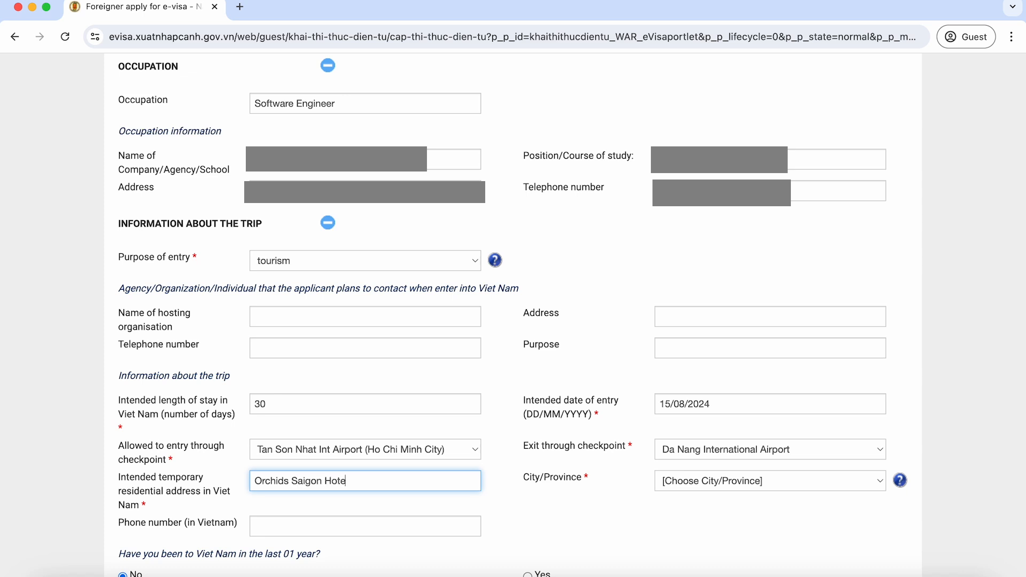
{"action": "left_click", "coordinate": [705, 480]}
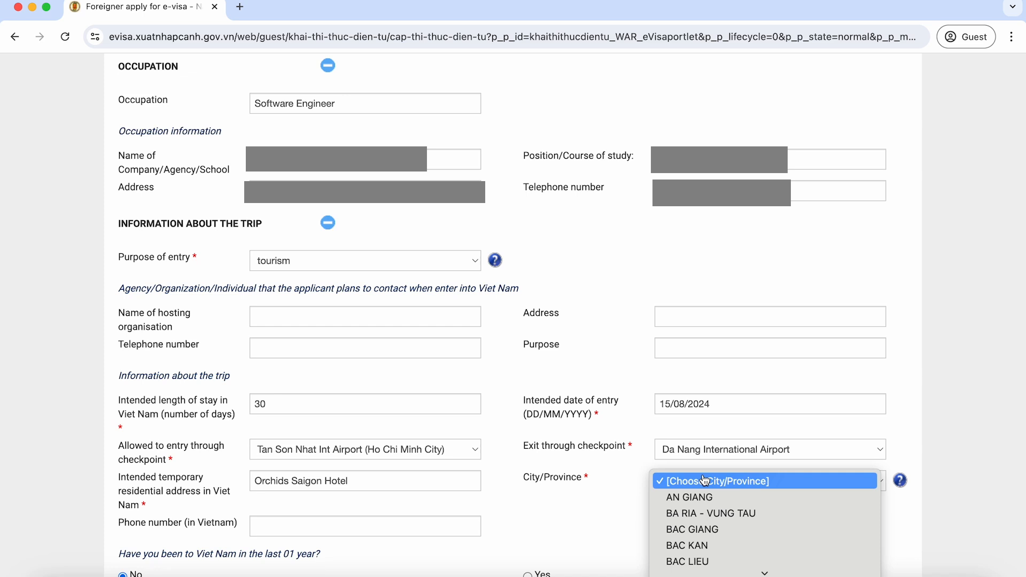
{"action": "scroll", "coordinate": [711, 505], "scroll_direction": "down", "scroll_amount": 6}
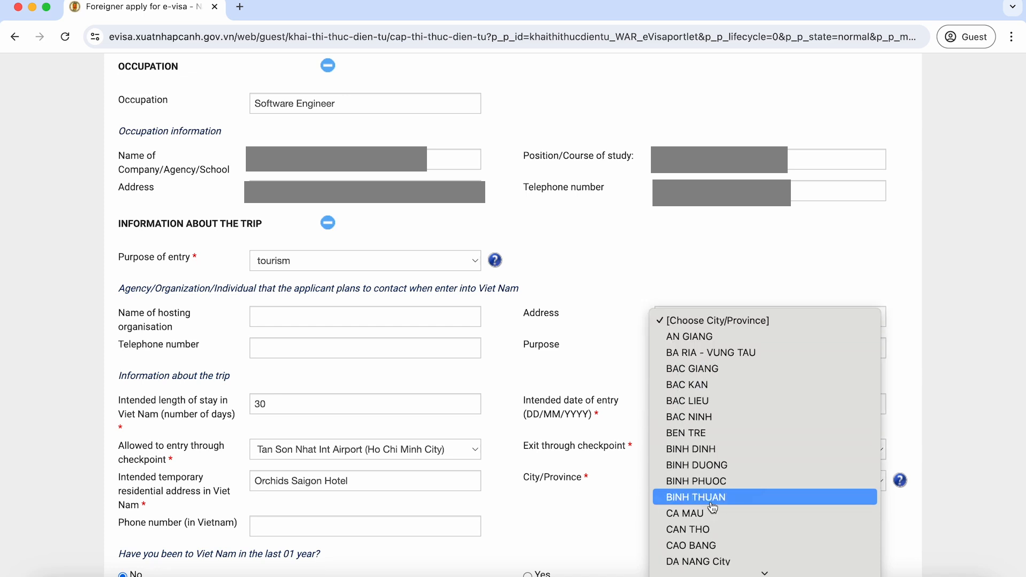
{"action": "scroll", "coordinate": [713, 507], "scroll_direction": "down", "scroll_amount": 4}
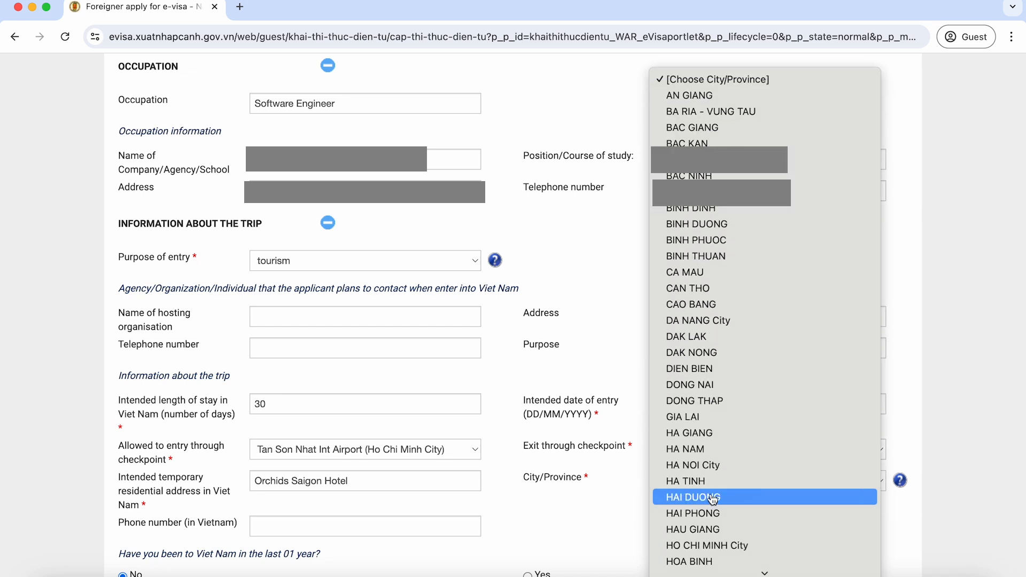
{"action": "scroll", "coordinate": [712, 505], "scroll_direction": "down", "scroll_amount": 3}
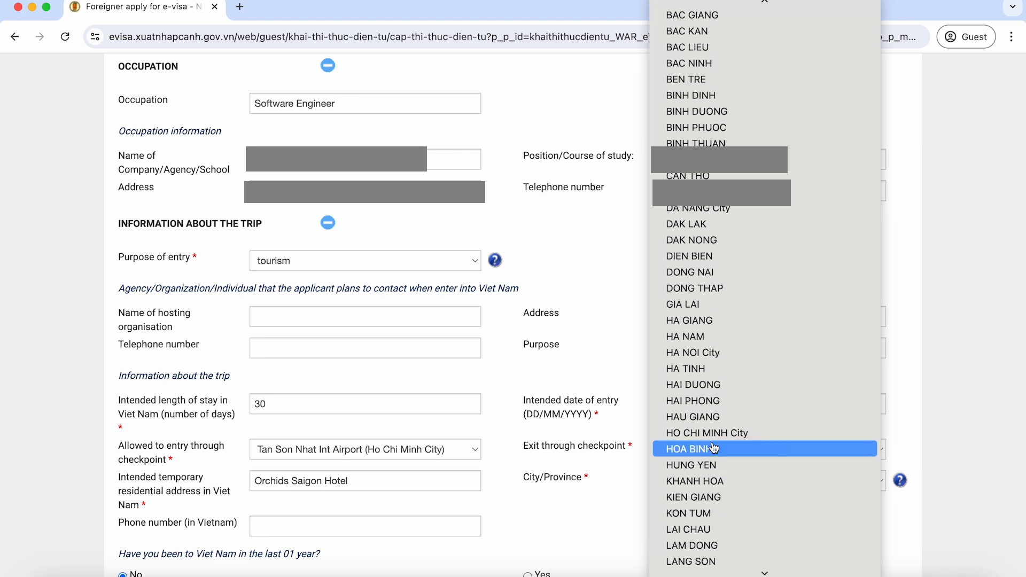
{"action": "left_click", "coordinate": [711, 433]}
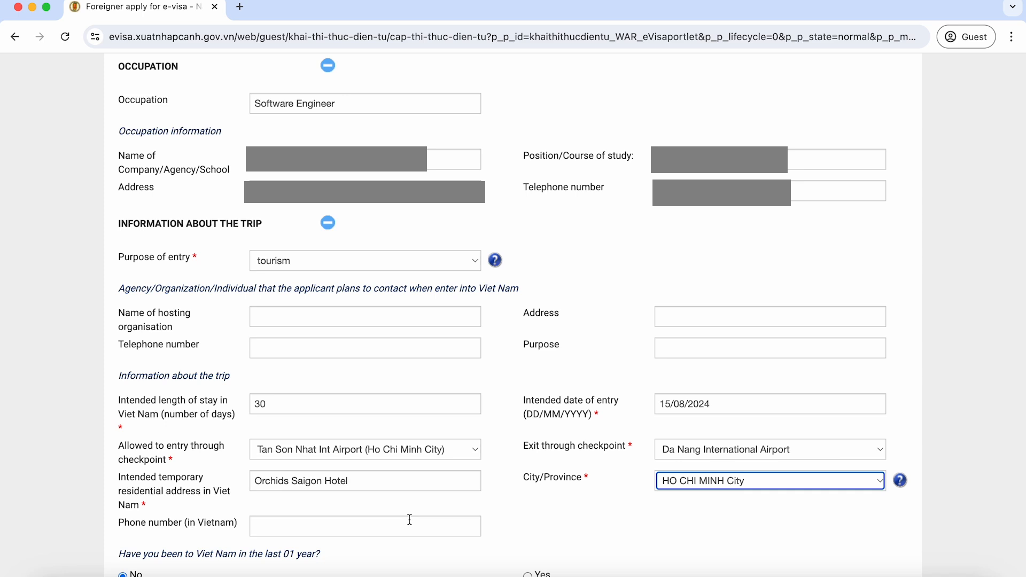
{"action": "scroll", "coordinate": [409, 520], "scroll_direction": "down", "scroll_amount": 10}
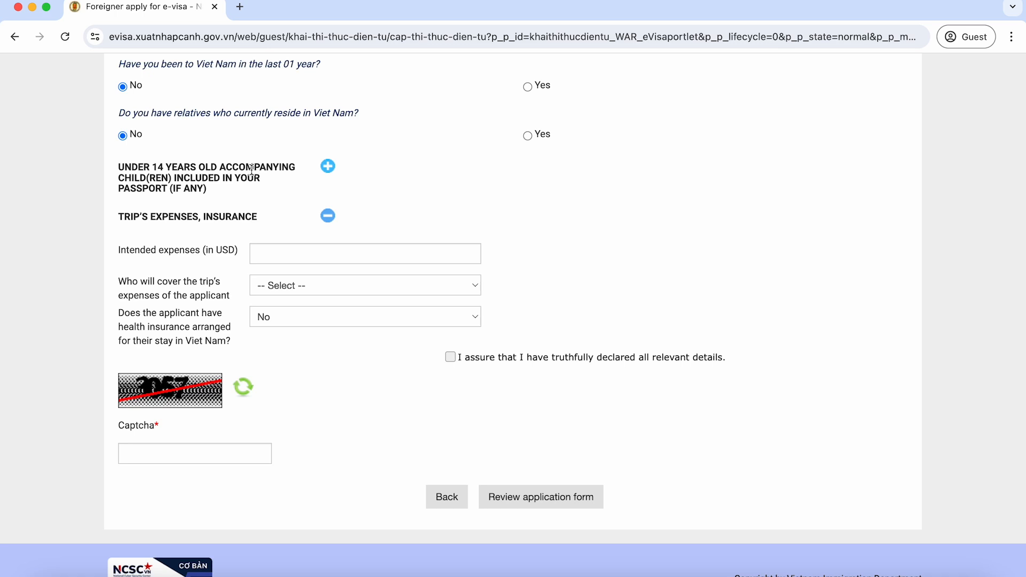
Step: Add an under-14 child in row 1 with their full name and a portrait photo from Edited Images
{"action": "left_click", "coordinate": [328, 168]}
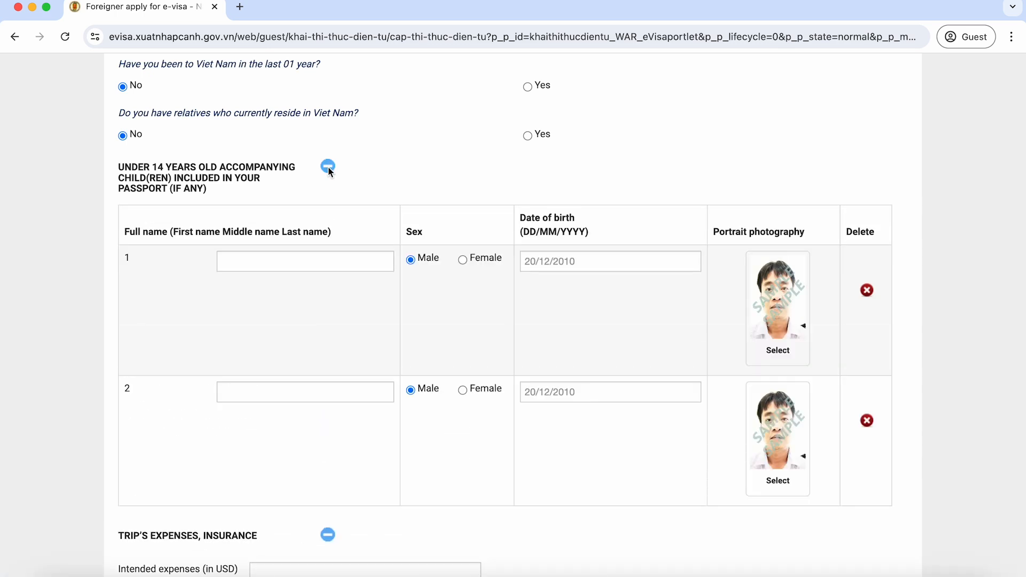
{"action": "left_click", "coordinate": [324, 266]}
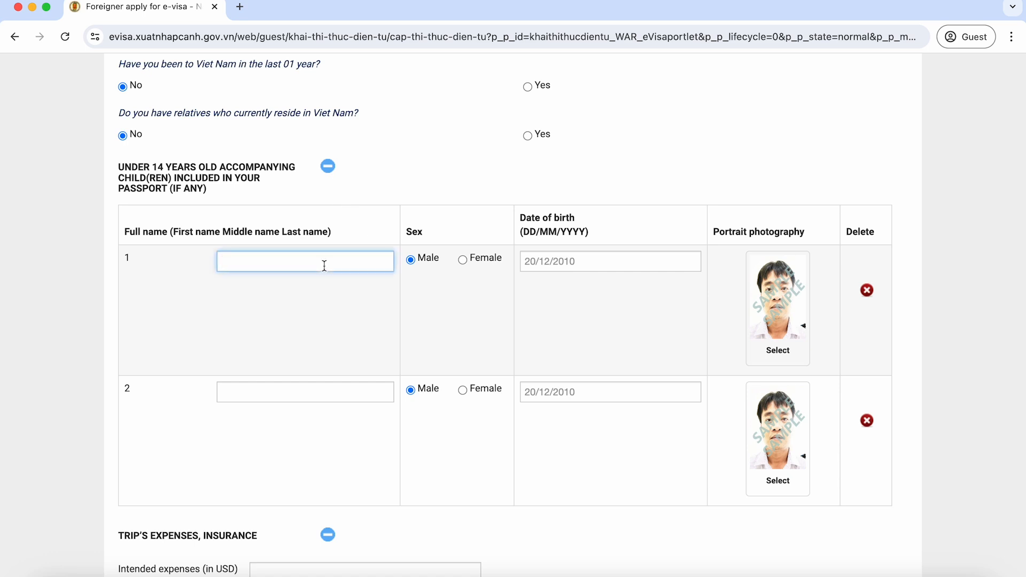
{"action": "left_click", "coordinate": [778, 350]}
{"action": "double_click", "coordinate": [534, 248]}
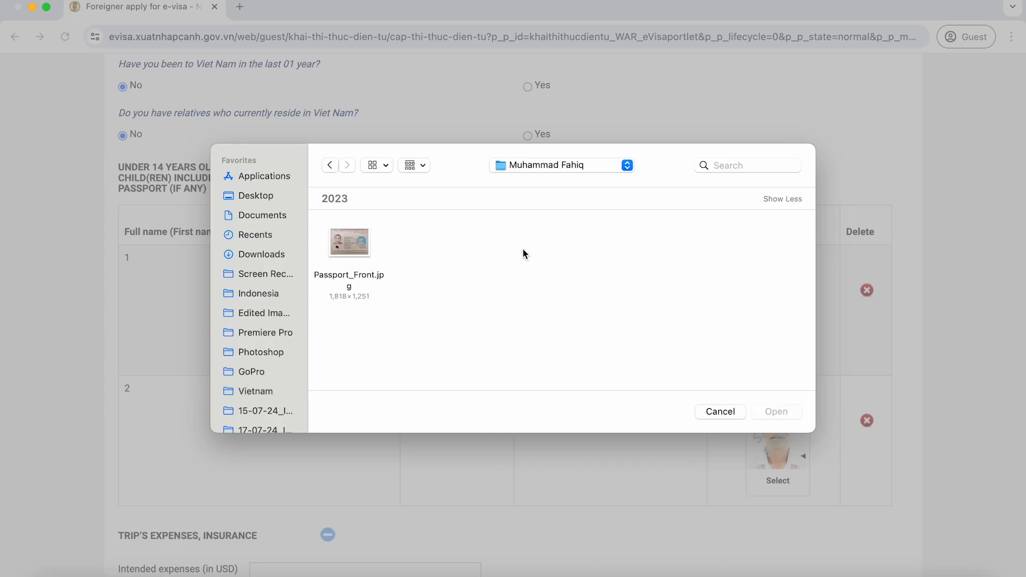
{"action": "left_click", "coordinate": [266, 312]}
{"action": "double_click", "coordinate": [354, 241]}
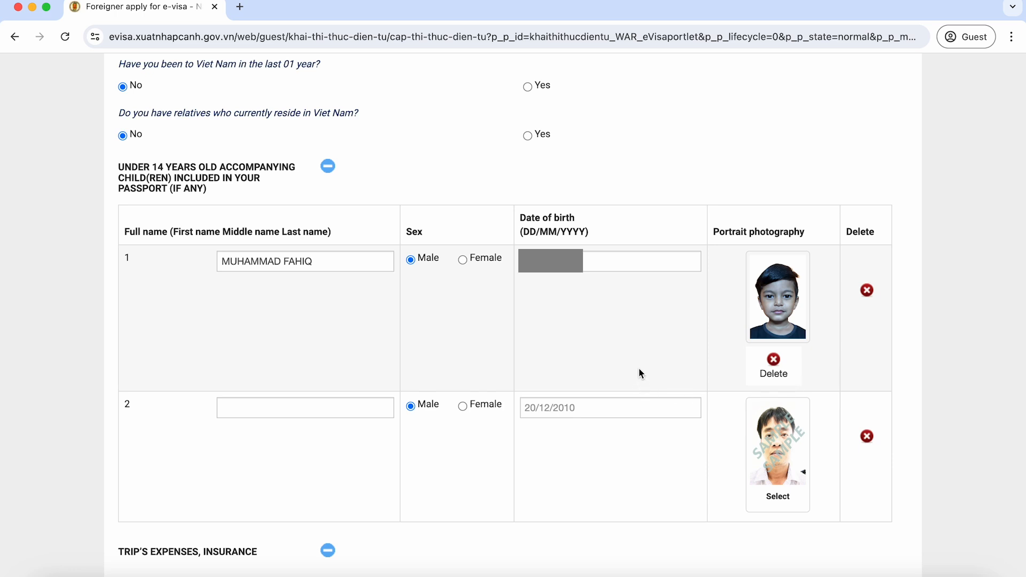
{"action": "scroll", "coordinate": [638, 367], "scroll_direction": "down", "scroll_amount": 7}
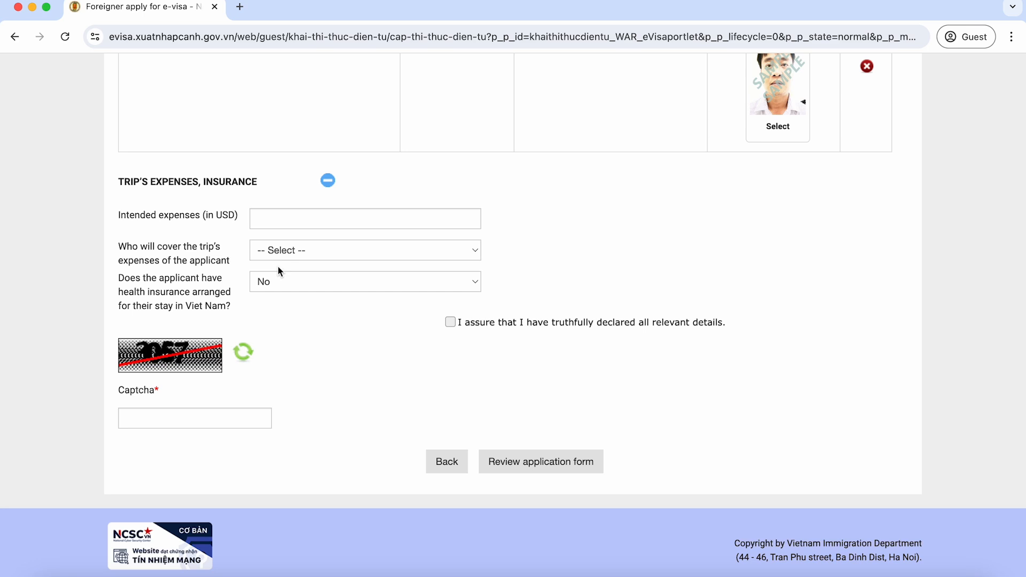
Step: Refresh the captcha, enter 3414, tick the 'I assure…' declaration and submit the form for review
{"action": "left_click", "coordinate": [246, 354]}
{"action": "left_click", "coordinate": [216, 418]}
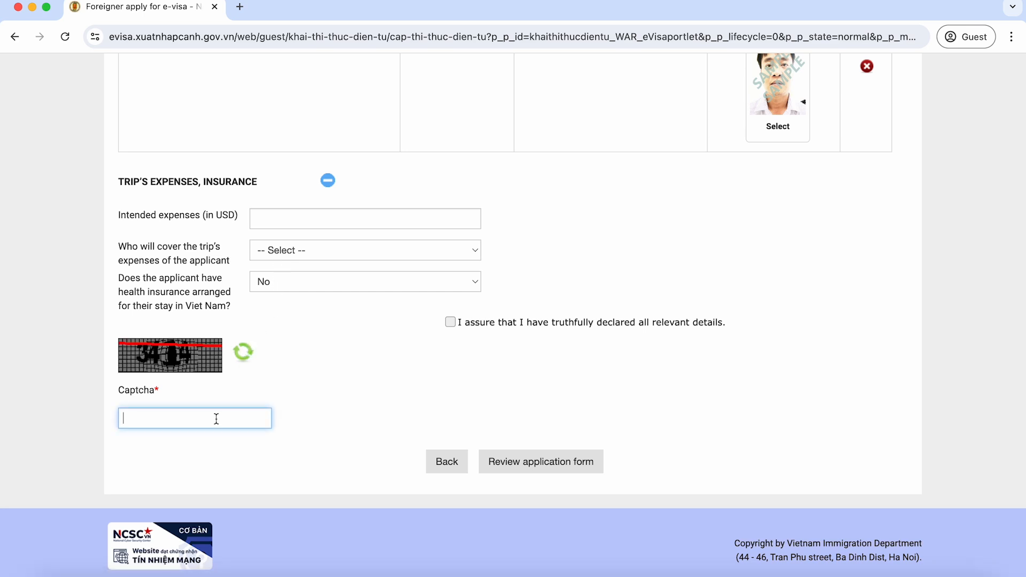
{"action": "type", "text": "3414"}
{"action": "left_click", "coordinate": [451, 323]}
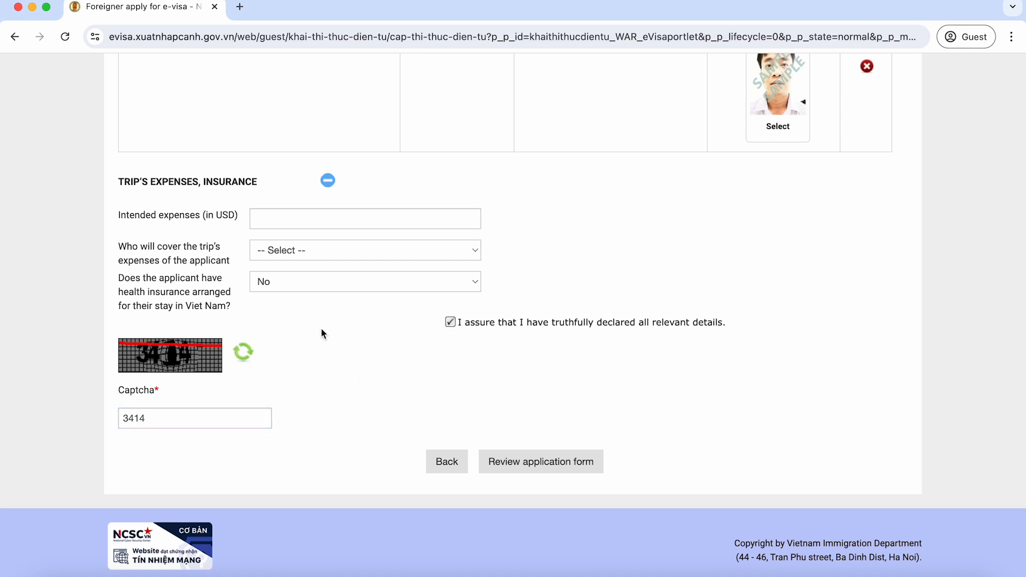
{"action": "left_click", "coordinate": [565, 464]}
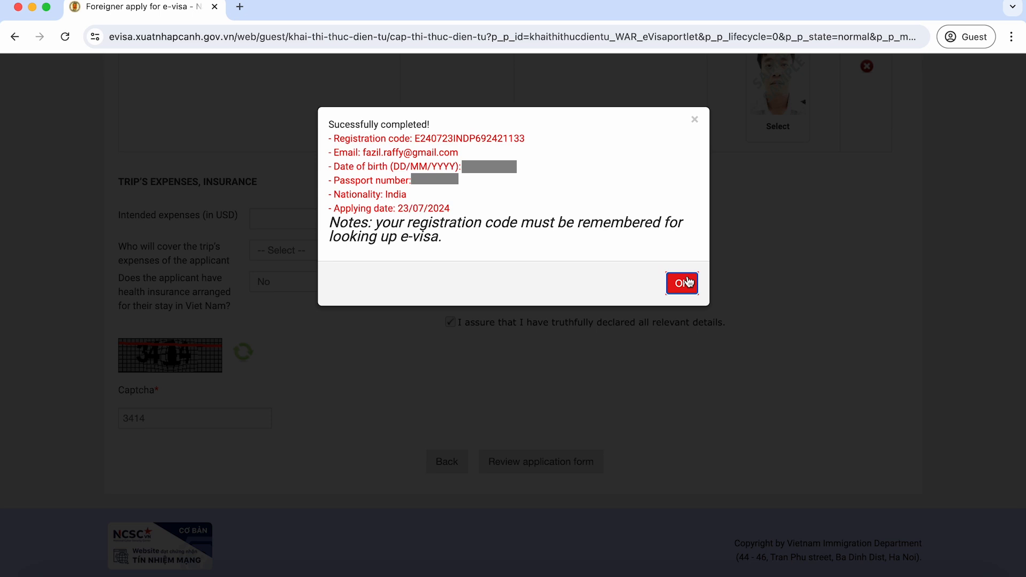
Step: Dismiss the success notice and scroll through the step-2 summary showing validity 15/08/2024 to 13/09/2024
{"action": "left_click", "coordinate": [688, 284]}
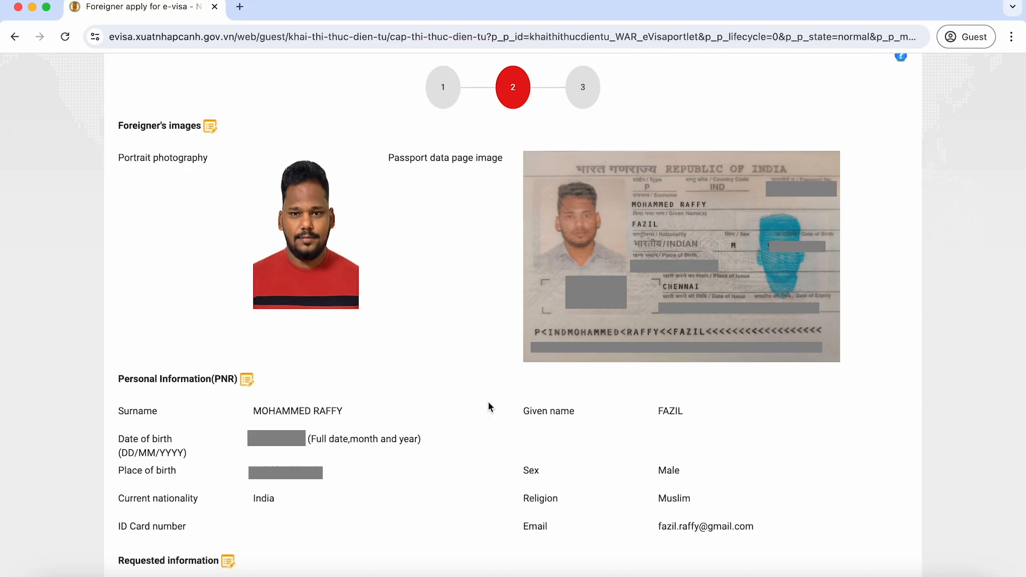
{"action": "scroll", "coordinate": [488, 402], "scroll_direction": "down", "scroll_amount": 6}
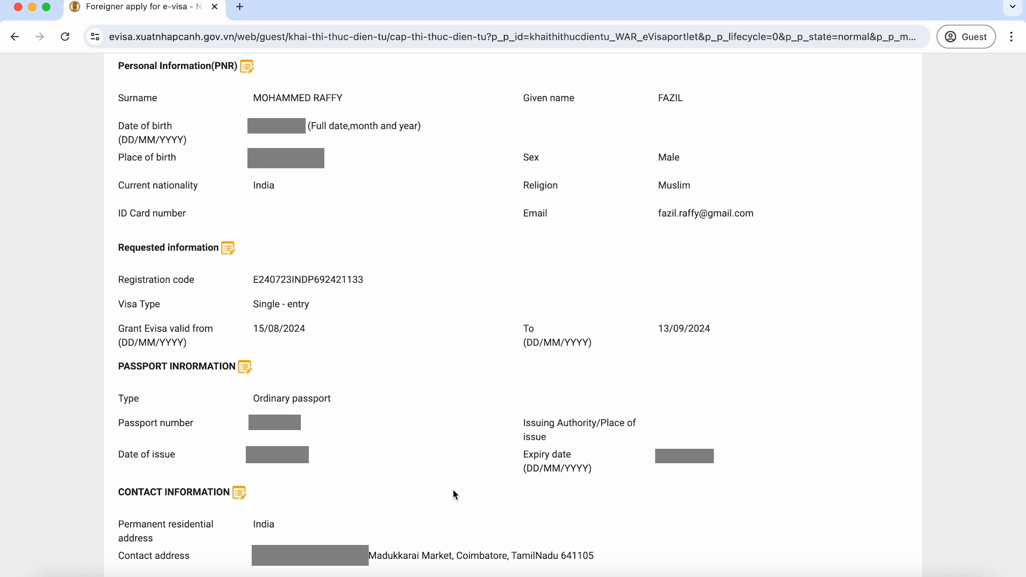
{"action": "scroll", "coordinate": [453, 490], "scroll_direction": "down", "scroll_amount": 10}
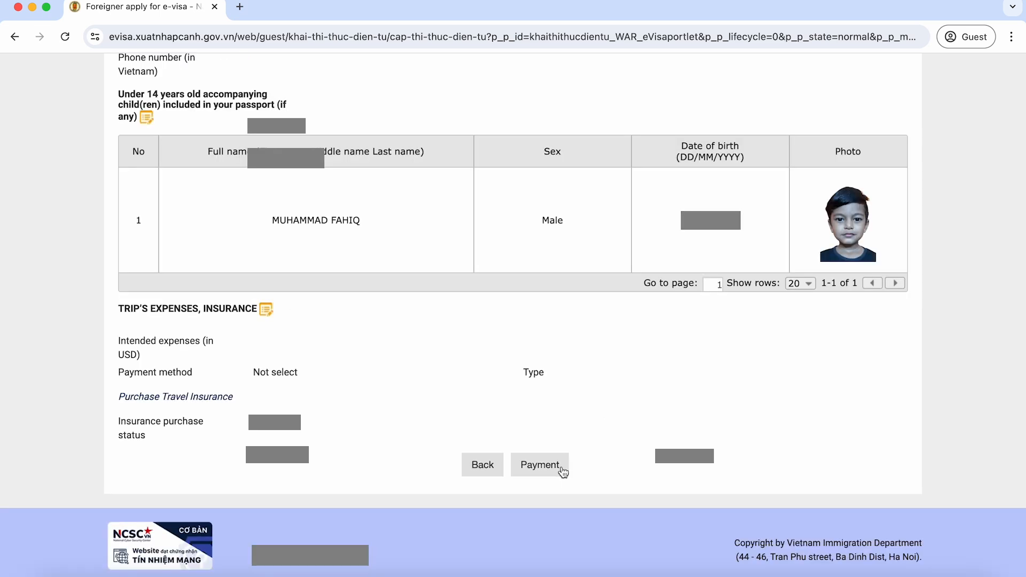
Step: Proceed from the review page to the step-3 payment details showing the 25 USD fee
{"action": "left_click", "coordinate": [563, 470]}
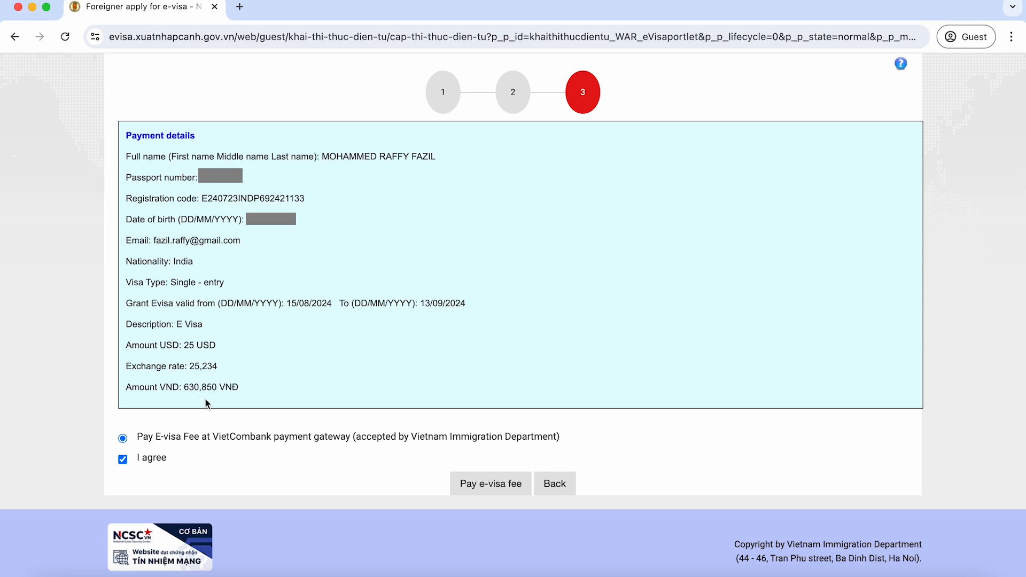
Step: Pay the e-visa fee through the international card options, choosing MasterCard
{"action": "left_click", "coordinate": [477, 490]}
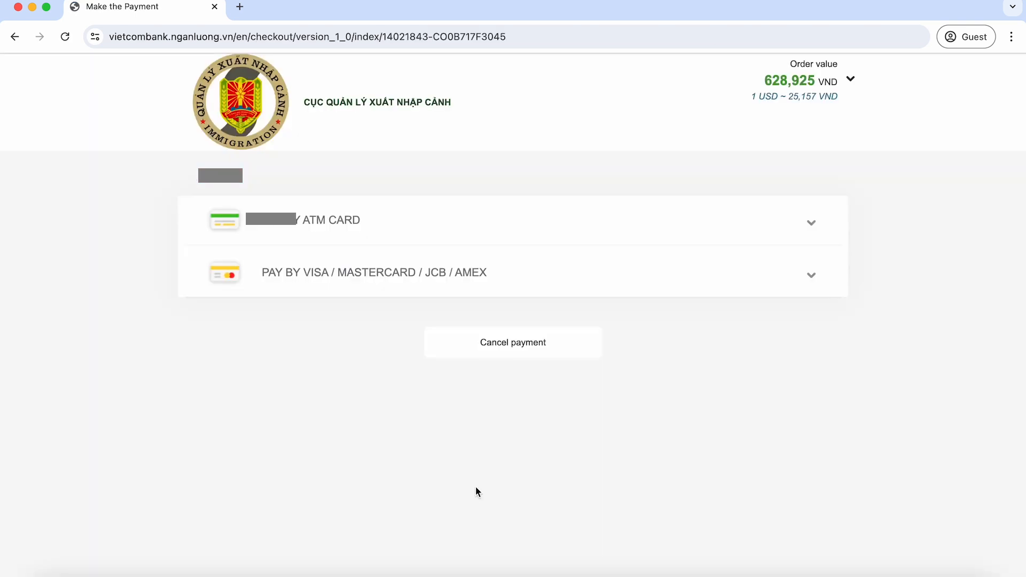
{"action": "left_click", "coordinate": [679, 290]}
{"action": "scroll", "coordinate": [600, 284], "scroll_direction": "down", "scroll_amount": 3}
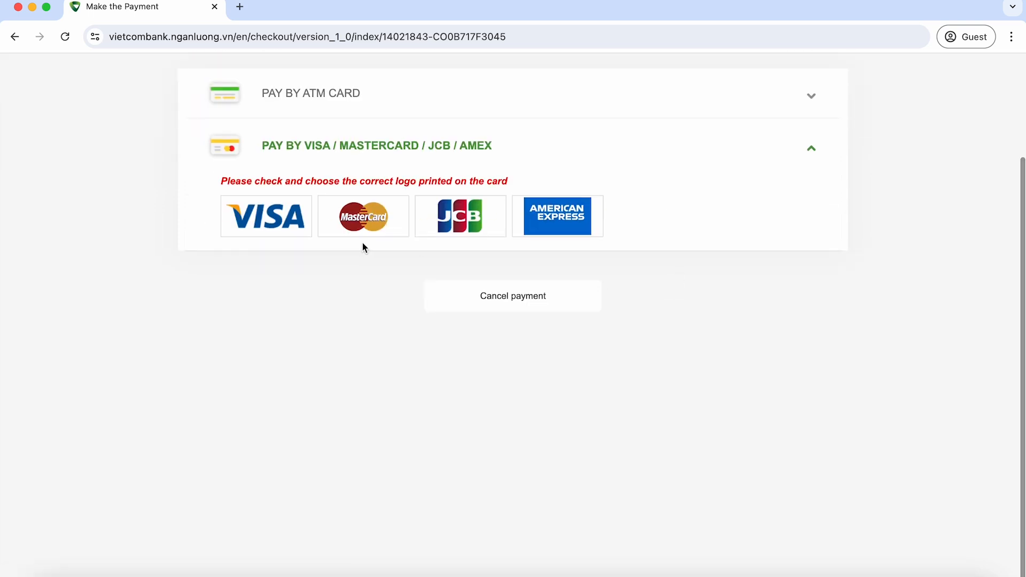
{"action": "left_click", "coordinate": [363, 225]}
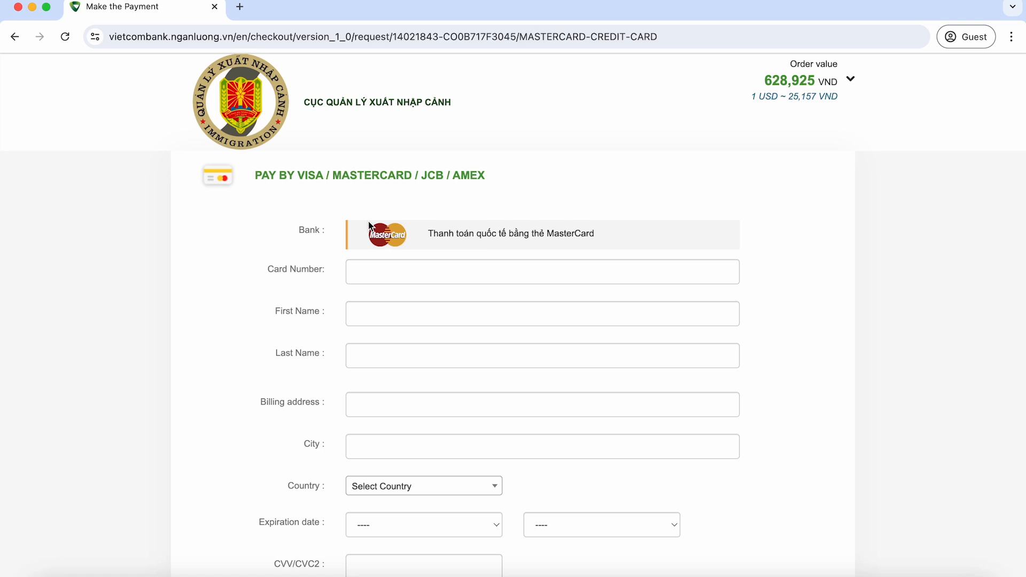
Step: Enter the MasterCard number and cardholder and billing details with country India, then continue
{"action": "left_click", "coordinate": [387, 273]}
{"action": "type", "text": "55"}
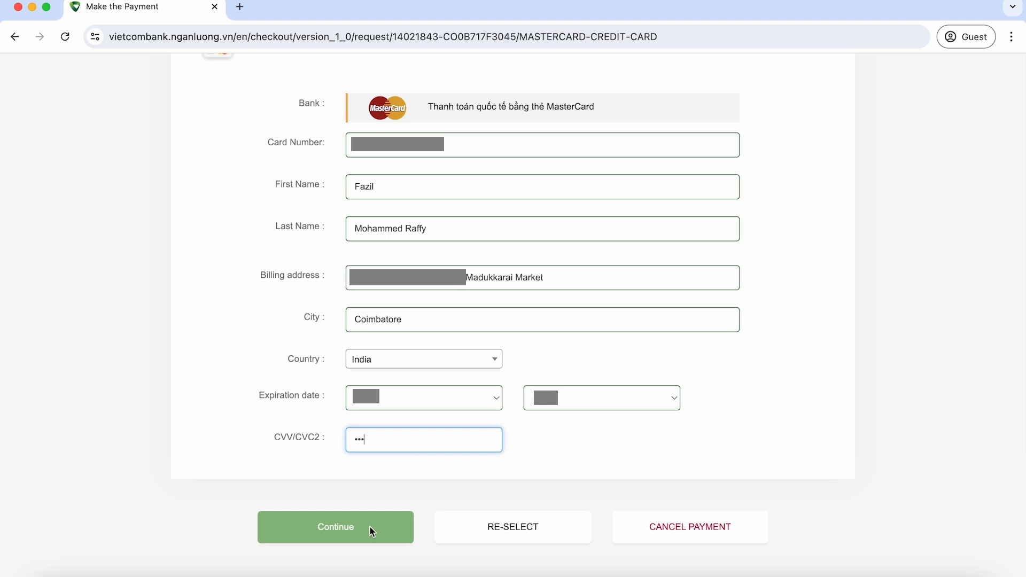
{"action": "left_click", "coordinate": [359, 522]}
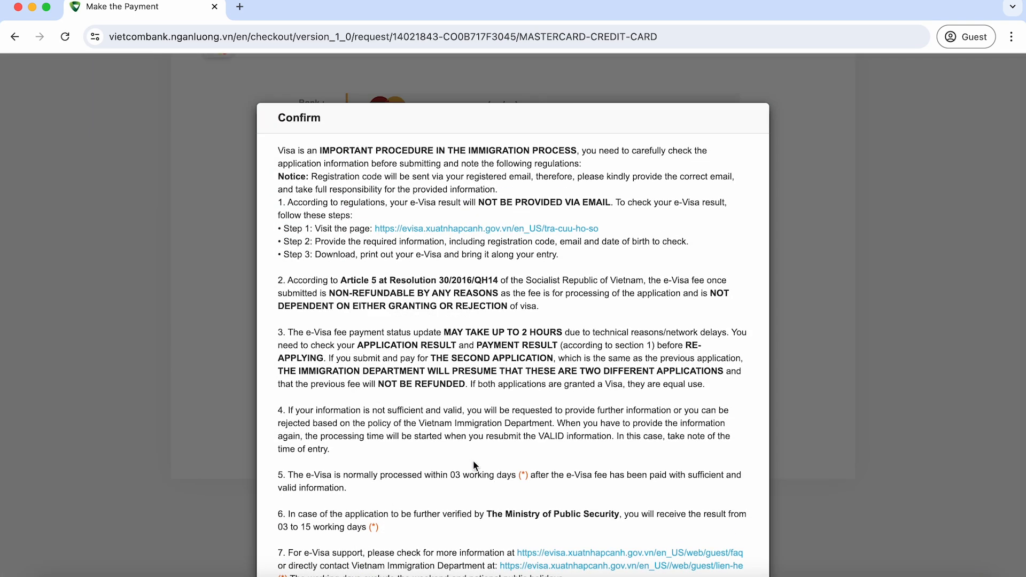
Step: Accept the e-Visa regulations notice so the HDFC Bank OTP authentication prompt appears
{"action": "scroll", "coordinate": [474, 465], "scroll_direction": "down", "scroll_amount": 3}
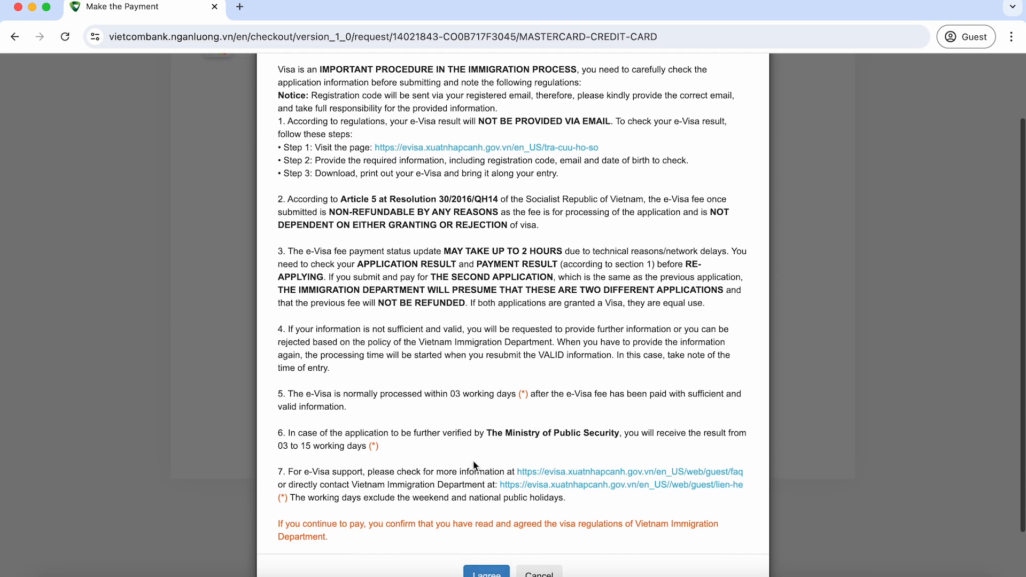
{"action": "scroll", "coordinate": [473, 464], "scroll_direction": "down", "scroll_amount": 2}
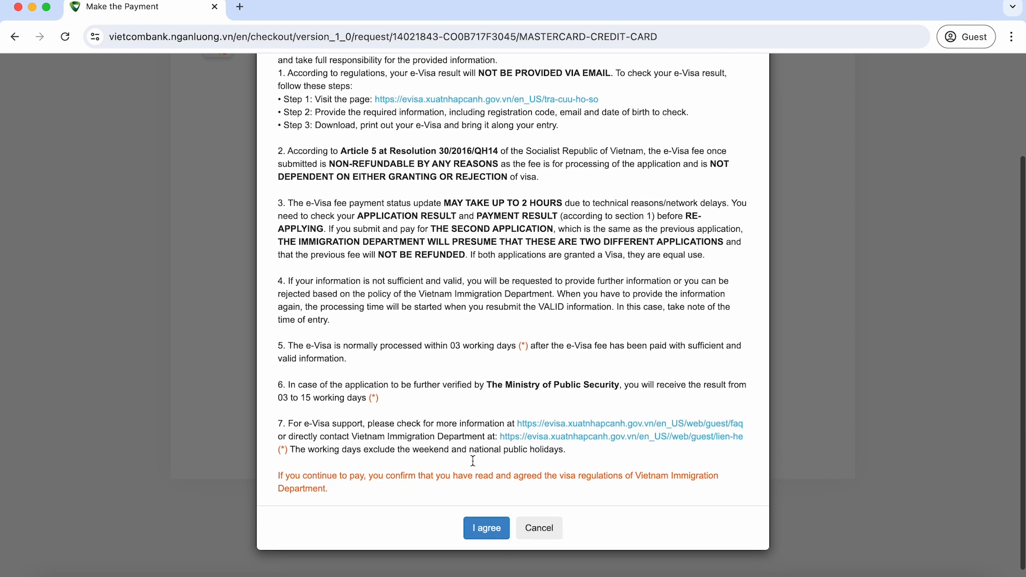
{"action": "scroll", "coordinate": [473, 461], "scroll_direction": "down", "scroll_amount": 1}
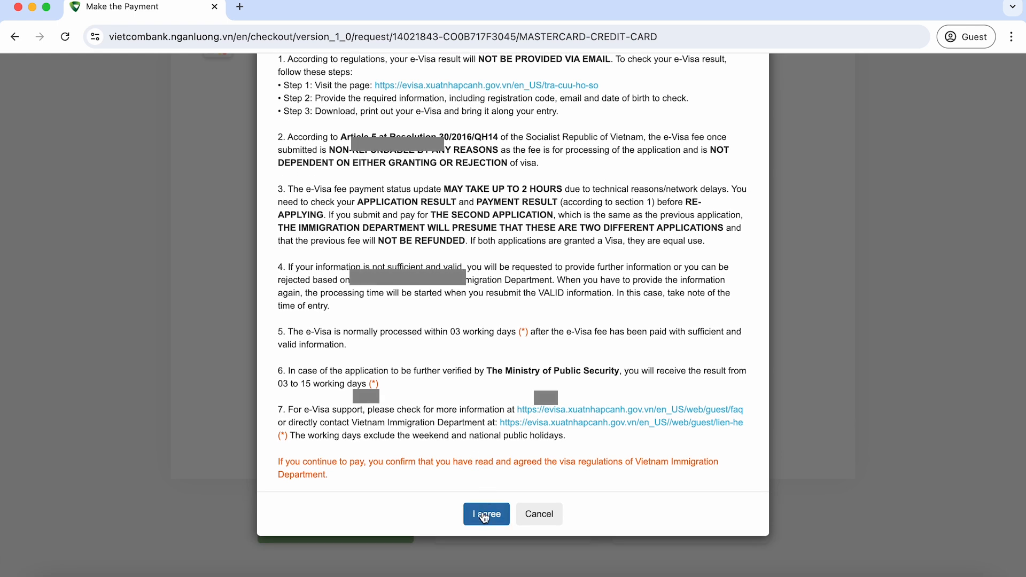
{"action": "left_click", "coordinate": [484, 514]}
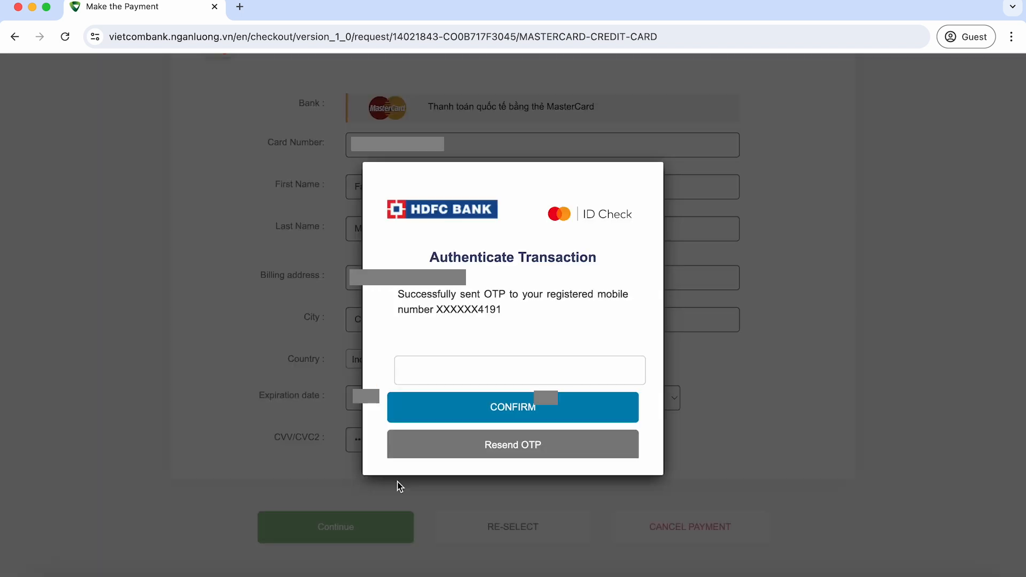
Step: Authorise the 653,362 VND payment with the one-time code and copy the register code from the receipt email
{"action": "left_click", "coordinate": [441, 373]}
{"action": "type", "text": "••••••"}
{"action": "left_click", "coordinate": [457, 409]}
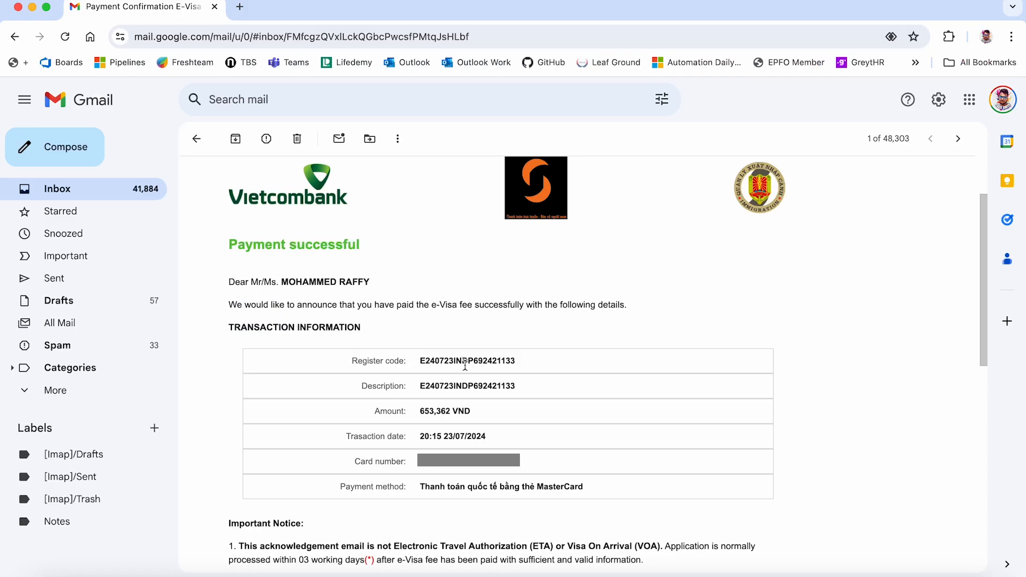
{"action": "double_click", "coordinate": [463, 361]}
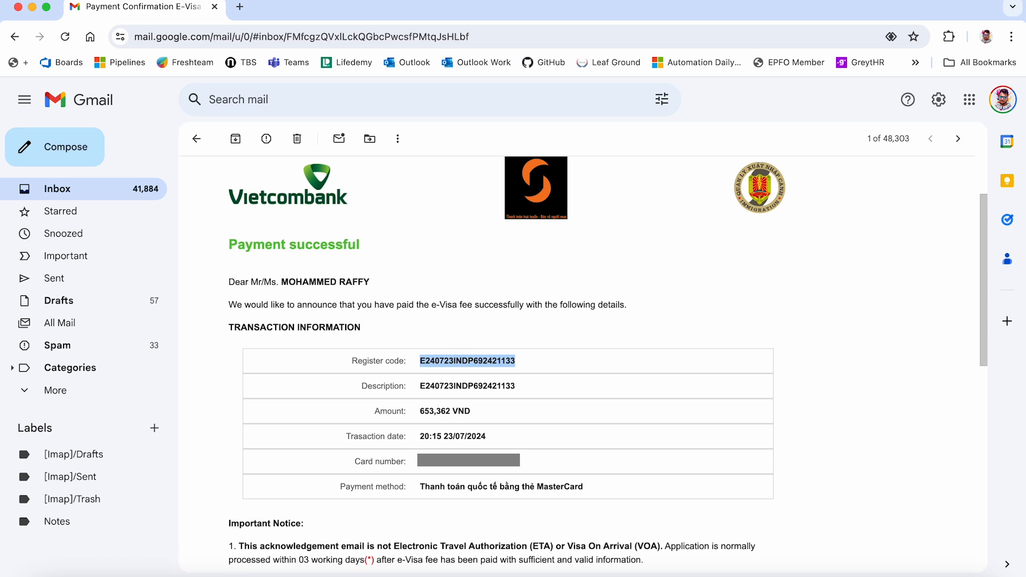
{"action": "right_click", "coordinate": [152, 575]}
Step: Fill the status search form with the pasted registration code, the applicant's email and date of birth
{"action": "left_click", "coordinate": [180, 431]}
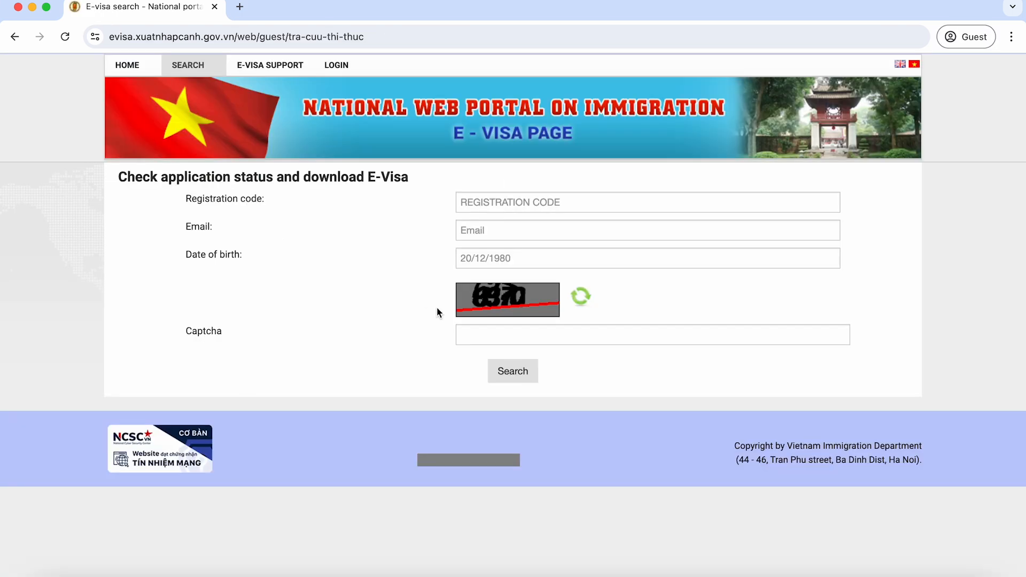
{"action": "left_click", "coordinate": [526, 207]}
{"action": "left_click", "coordinate": [515, 227]}
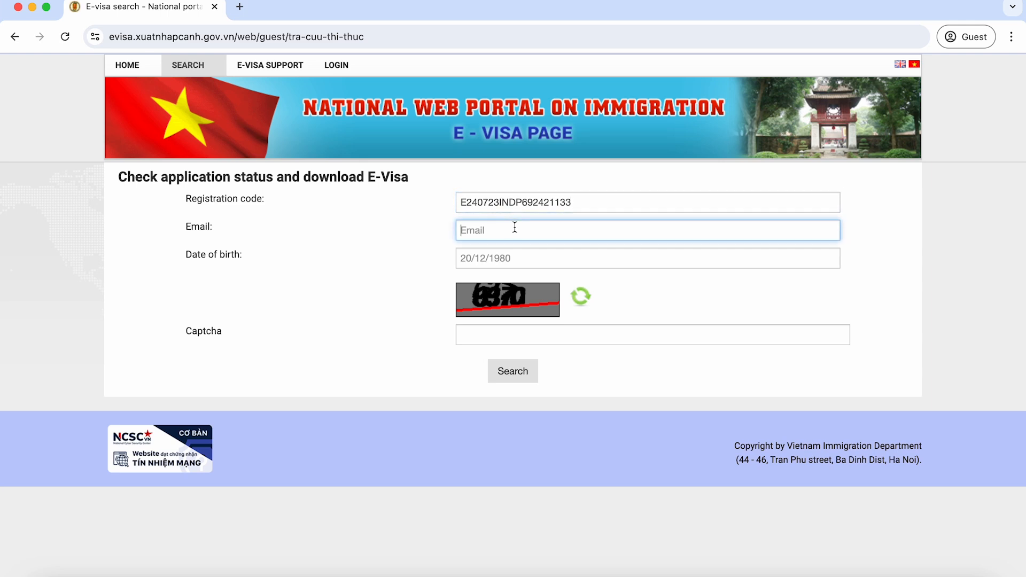
{"action": "key", "text": "Tab"}
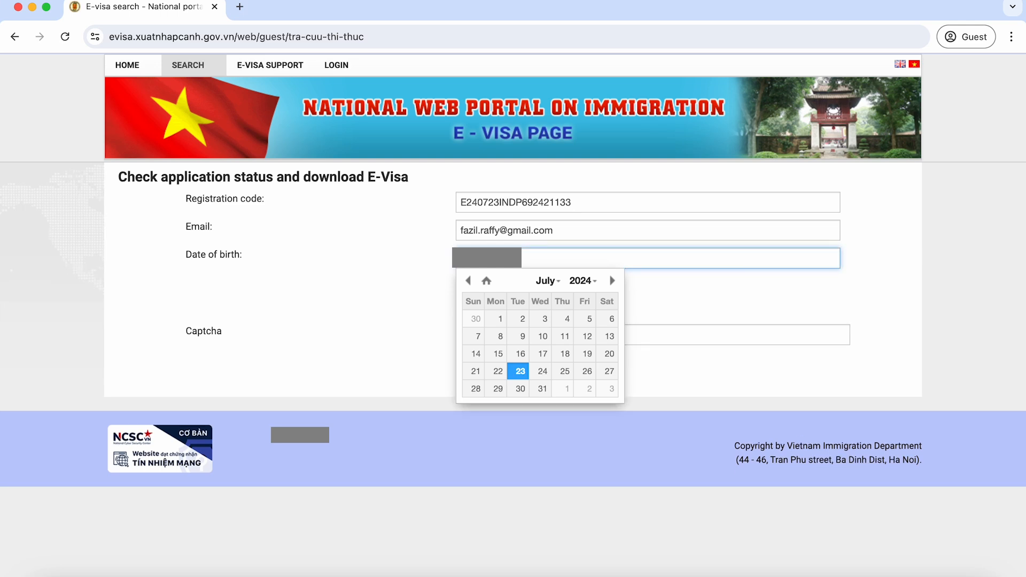
{"action": "left_click", "coordinate": [697, 276]}
Step: Refresh the captcha, enter 9882, search to find status In processing, then switch to Gmail
{"action": "left_click", "coordinate": [583, 301]}
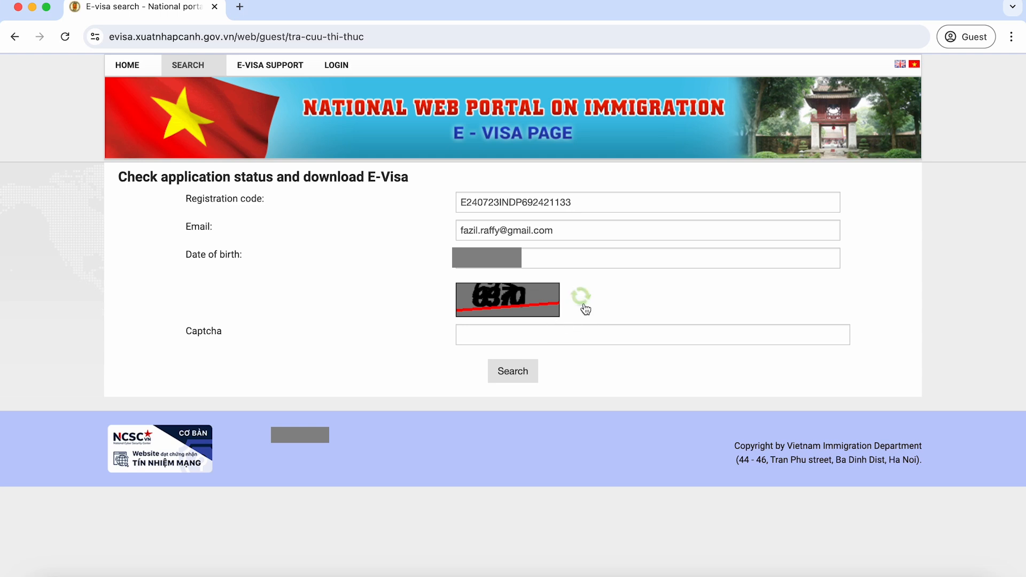
{"action": "left_click", "coordinate": [569, 332]}
{"action": "type", "text": "9882"}
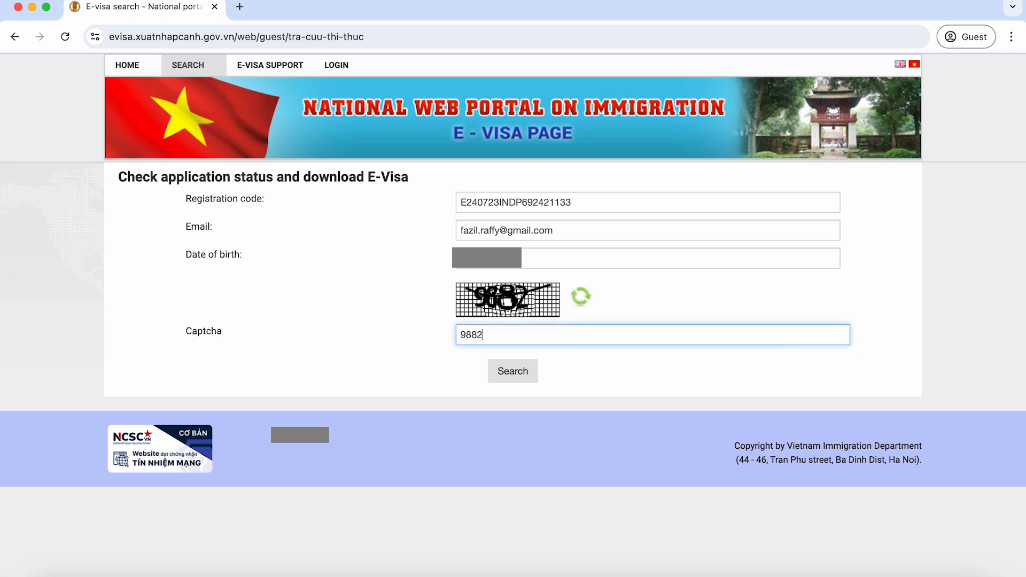
{"action": "left_click", "coordinate": [532, 370]}
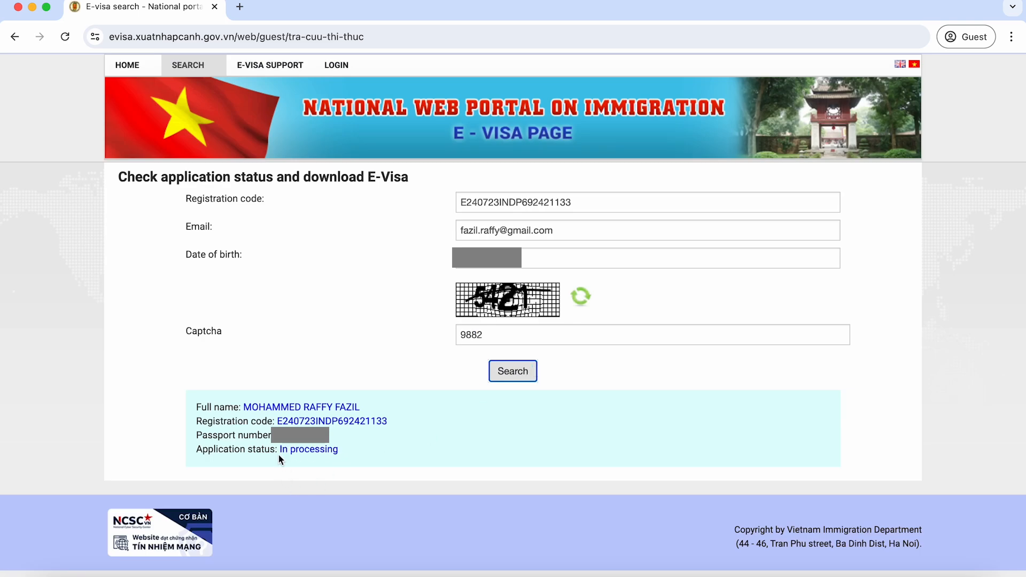
{"action": "left_click", "coordinate": [344, 458]}
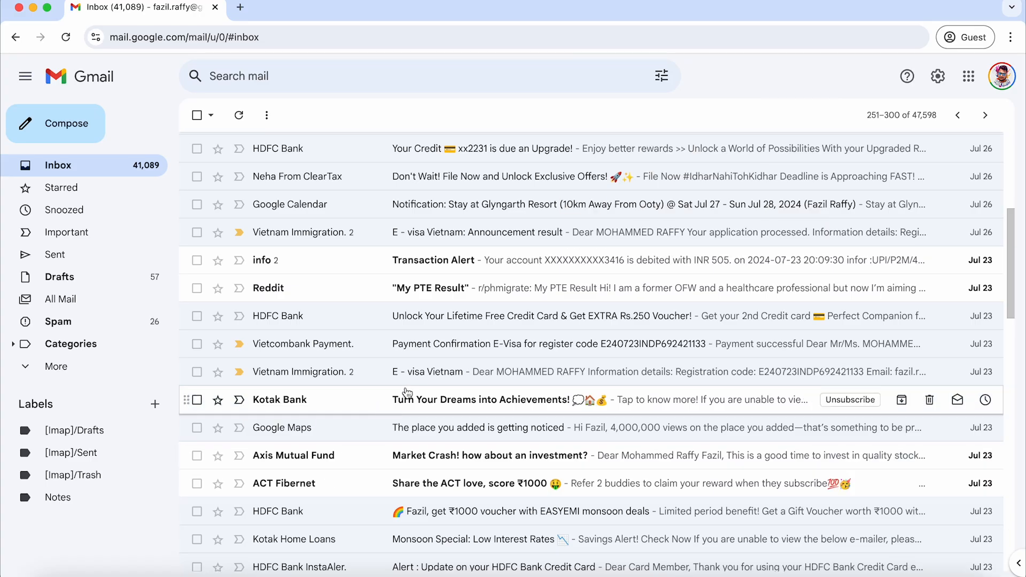
Step: Open the E - visa Vietnam email from immigration, note its arrival date, and return to the inbox
{"action": "left_click", "coordinate": [317, 374]}
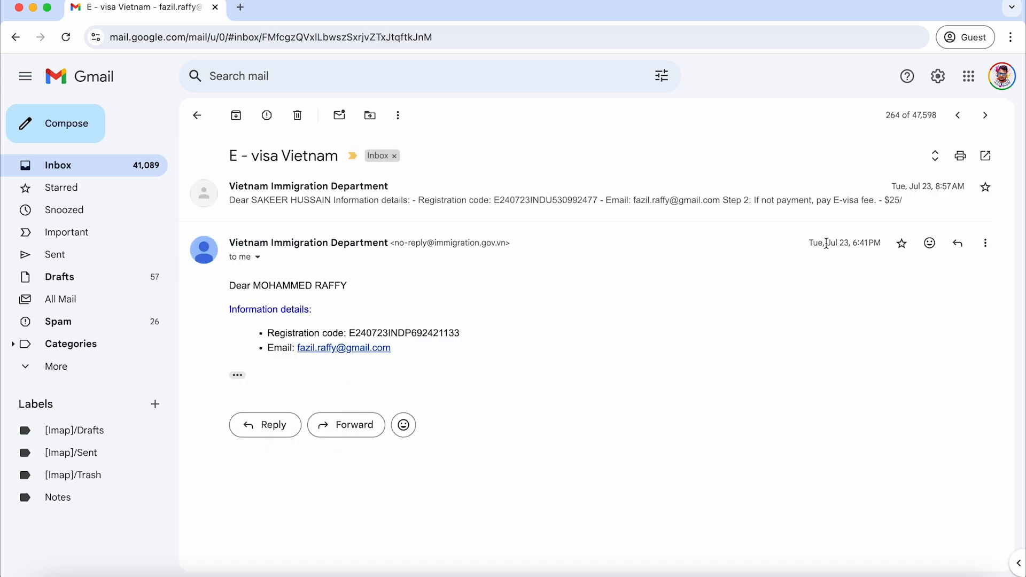
{"action": "left_click_drag", "start_coordinate": [809, 243], "coordinate": [879, 247]}
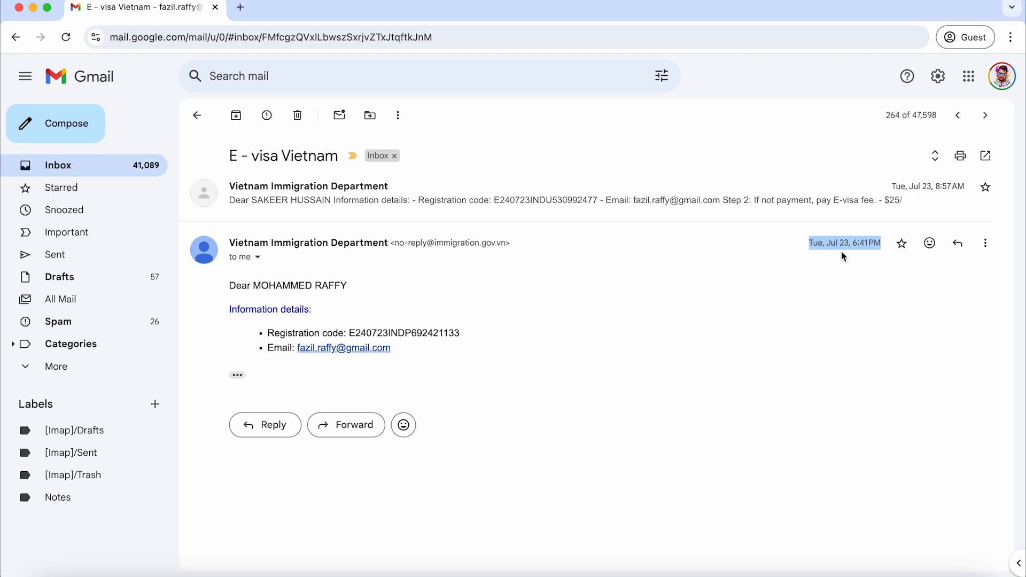
{"action": "left_click", "coordinate": [198, 116]}
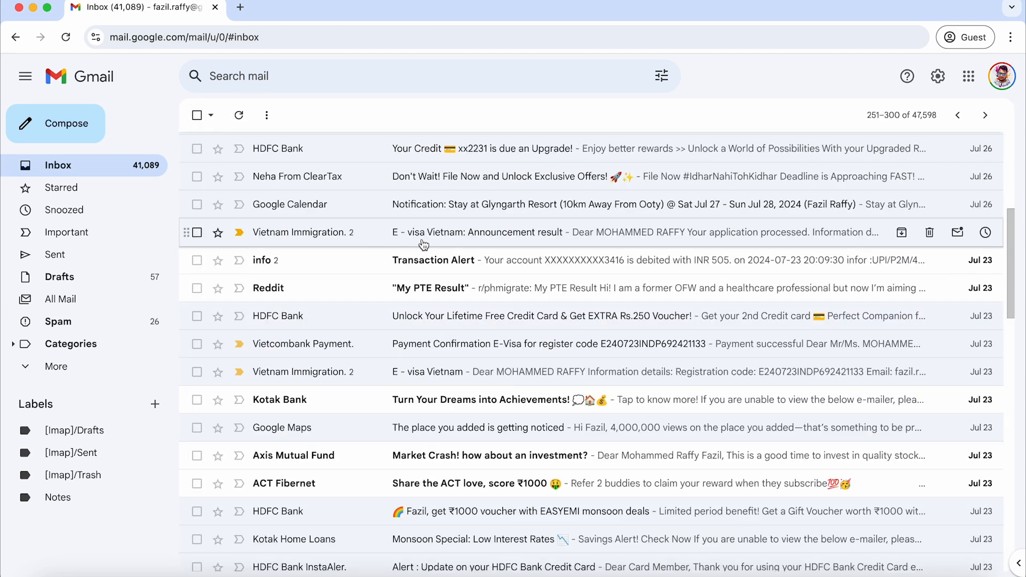
Step: Open the 'Announcement result' email and read that the application was processed
{"action": "left_click", "coordinate": [423, 239]}
{"action": "left_click_drag", "start_coordinate": [345, 155], "coordinate": [494, 155]}
{"action": "left_click", "coordinate": [295, 301]}
{"action": "left_click_drag", "start_coordinate": [230, 310], "coordinate": [358, 319]}
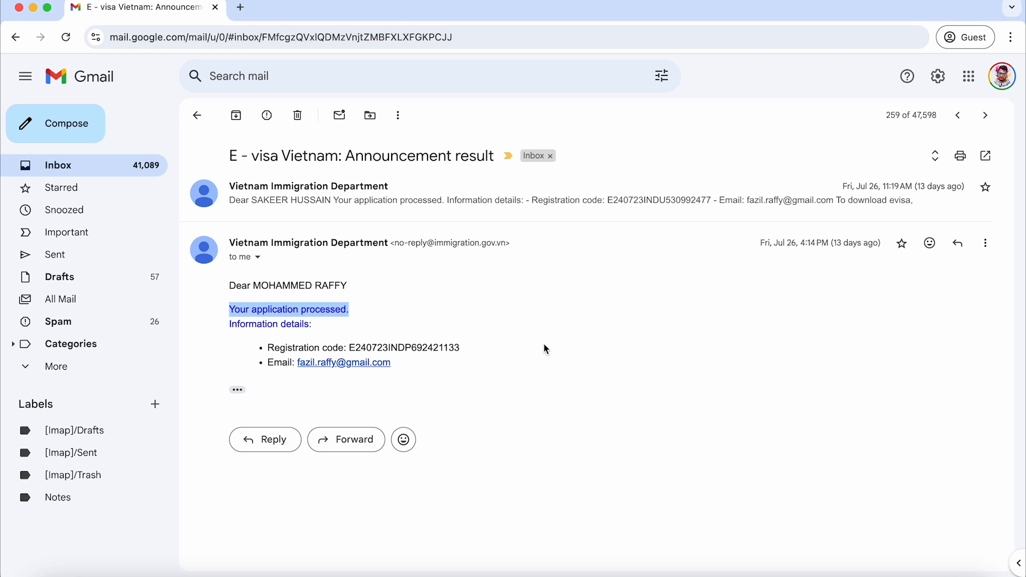
Step: Expand the trimmed text, copy the registration code, and follow the 'E-visa search menu' link
{"action": "left_click", "coordinate": [237, 390]}
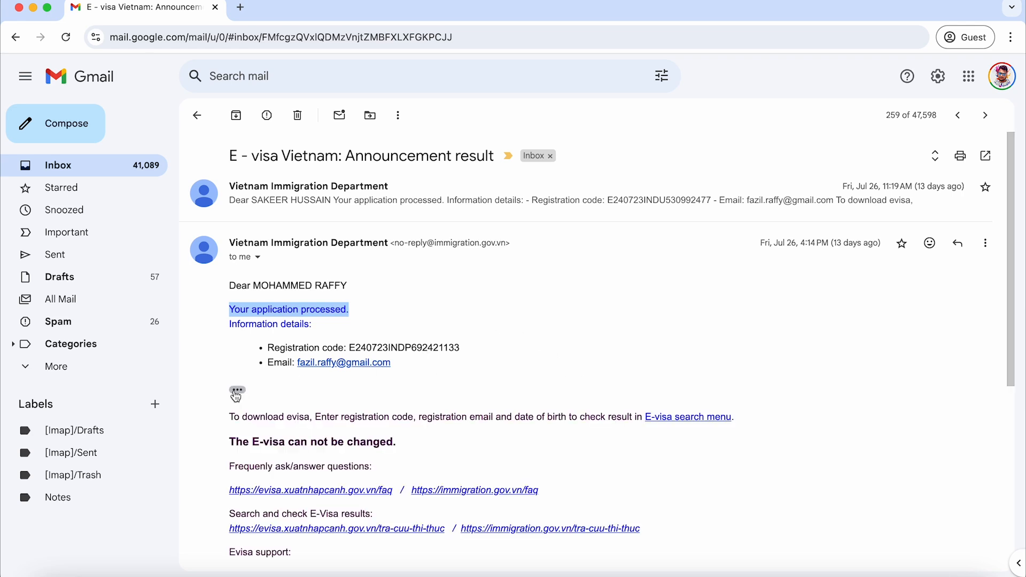
{"action": "left_click_drag", "start_coordinate": [460, 348], "coordinate": [349, 352]}
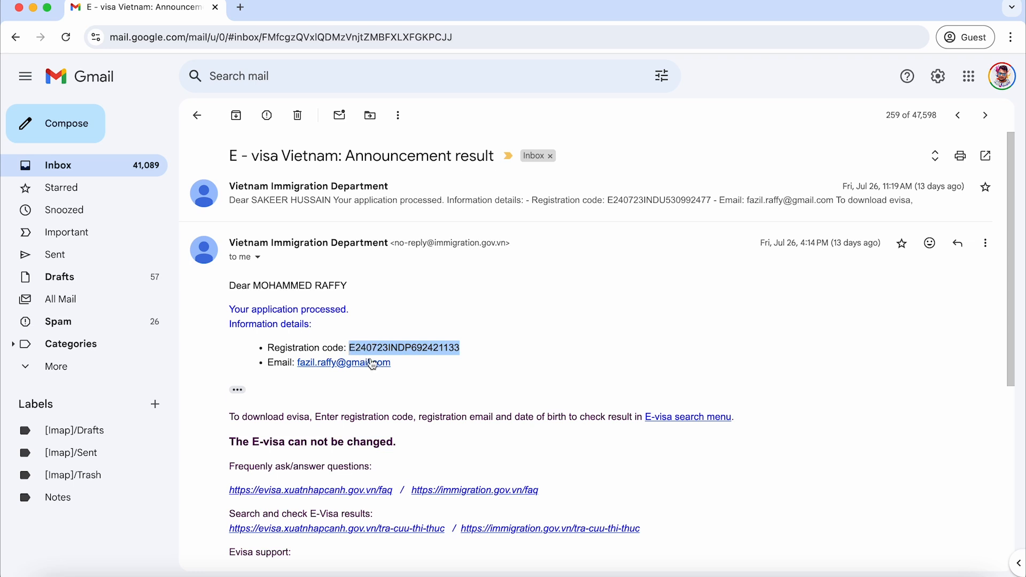
{"action": "left_click", "coordinate": [715, 417]}
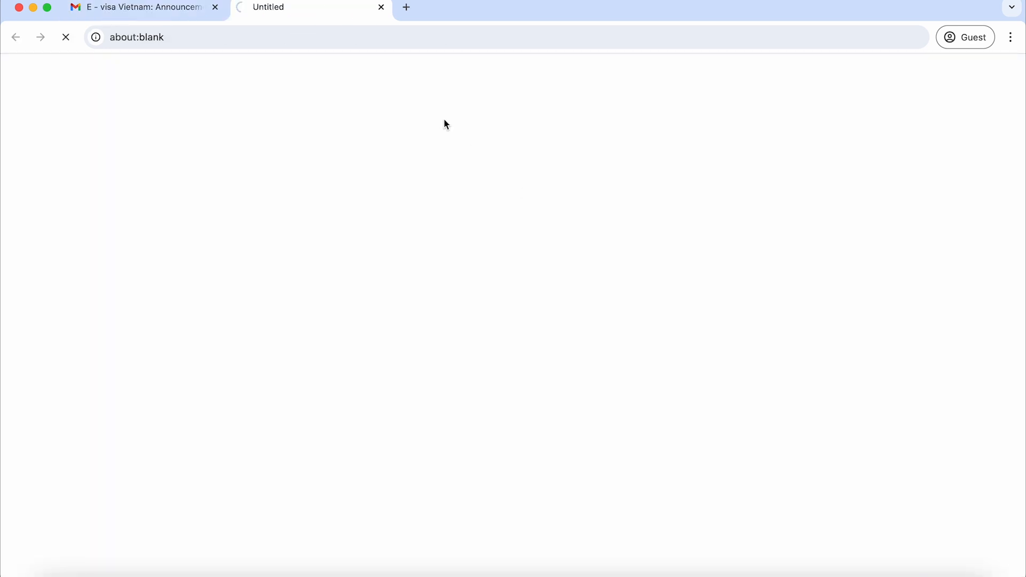
Step: Complete the email, date of birth and captcha 2344, then search the application status
{"action": "type", "text": "l.com"}
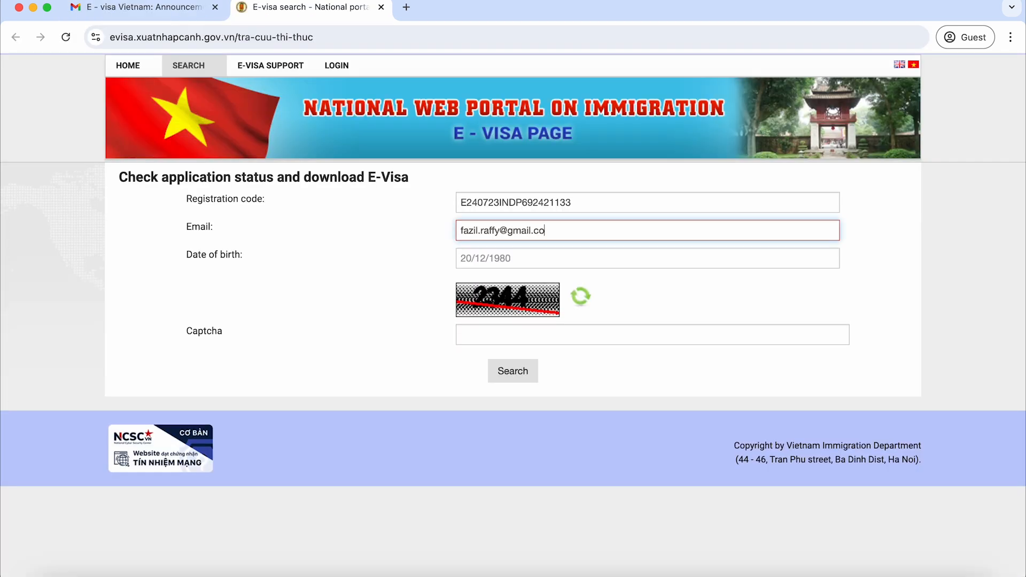
{"action": "left_click", "coordinate": [504, 259]}
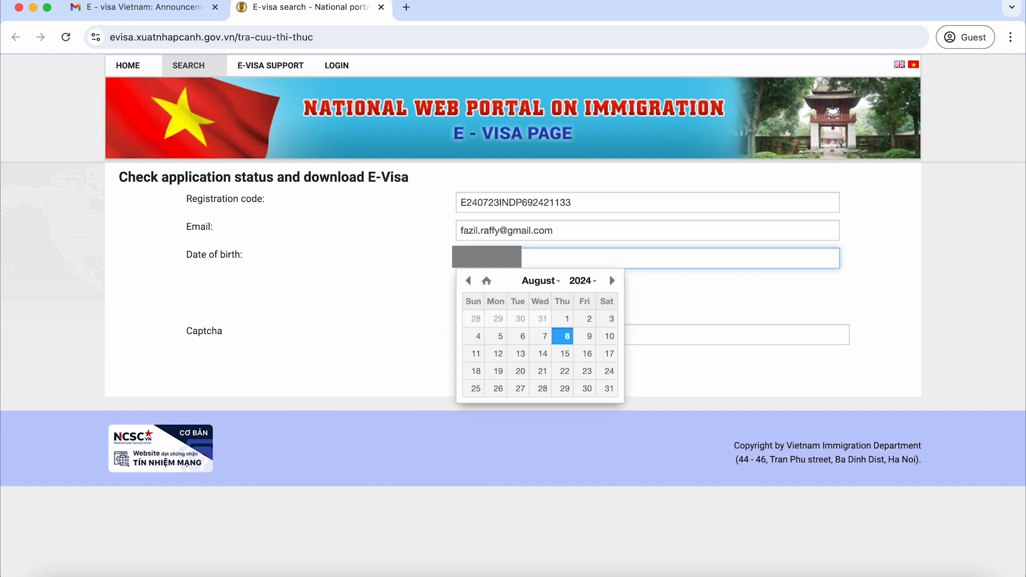
{"action": "left_click", "coordinate": [713, 298]}
{"action": "left_click", "coordinate": [532, 334]}
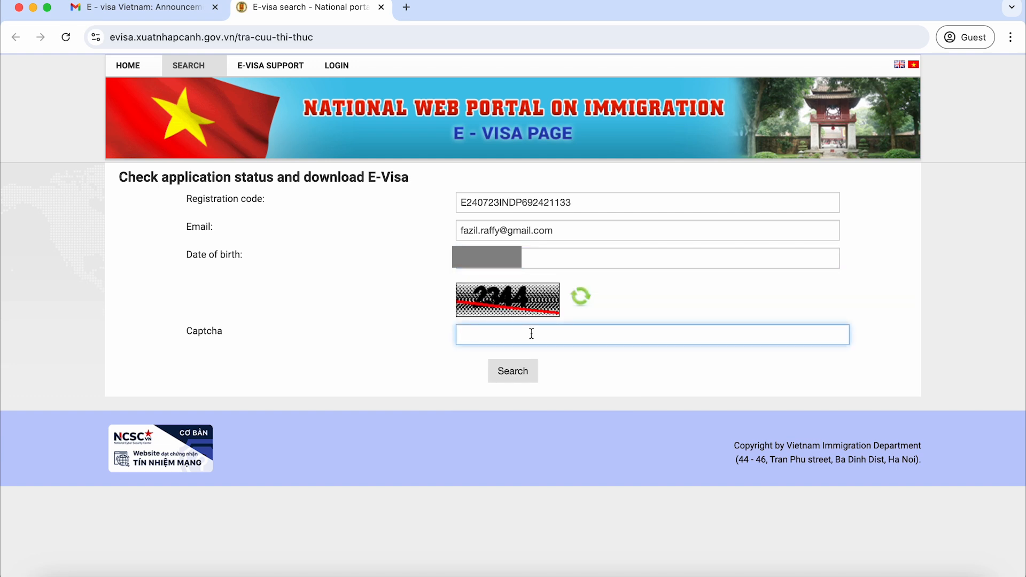
{"action": "type", "text": "2344"}
{"action": "left_click", "coordinate": [528, 374]}
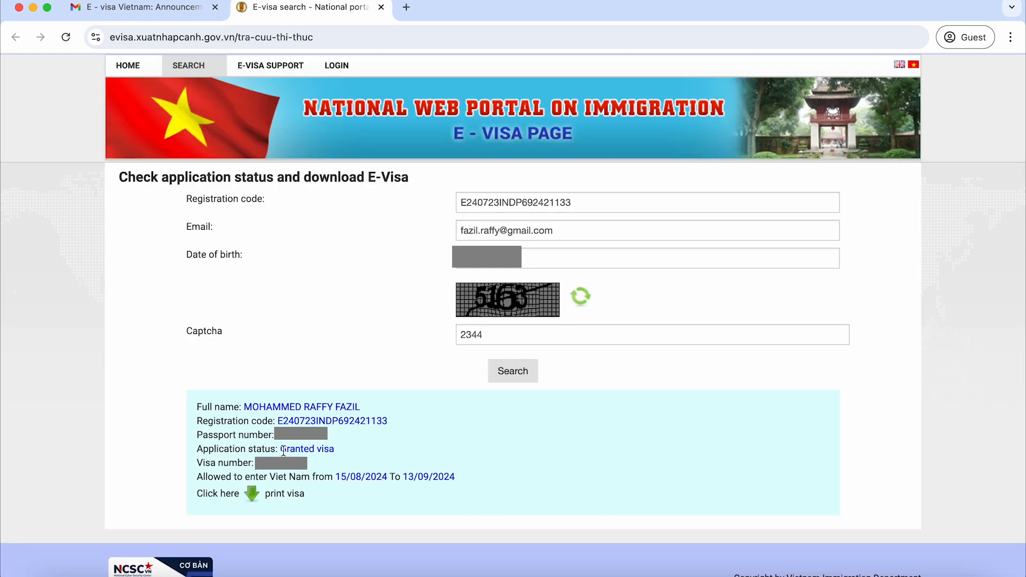
Step: Confirm Granted visa with entry 15/08/2024 to 13/09/2024 and open the printable e-visa
{"action": "left_click_drag", "start_coordinate": [281, 450], "coordinate": [335, 447]}
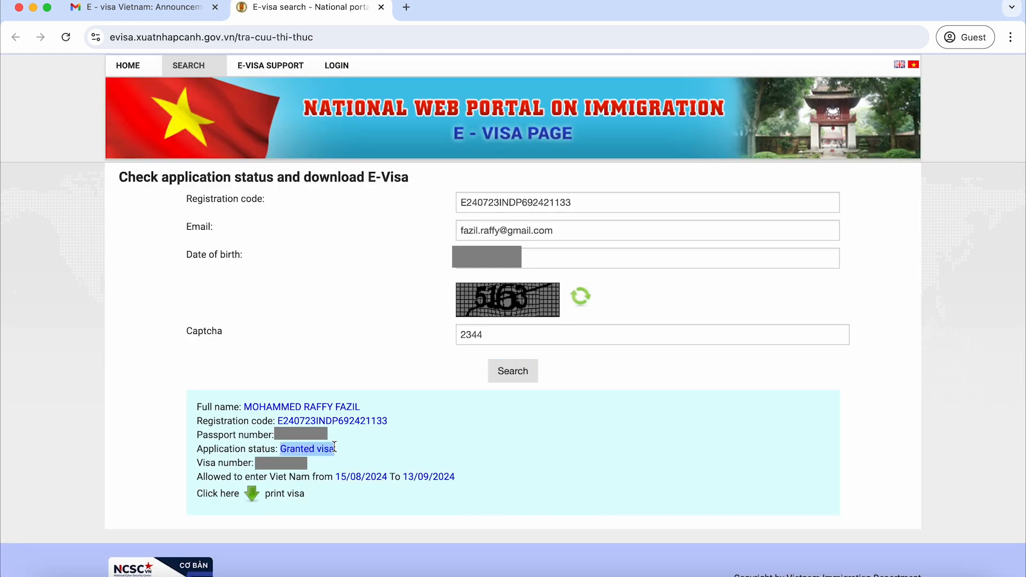
{"action": "left_click", "coordinate": [315, 494]}
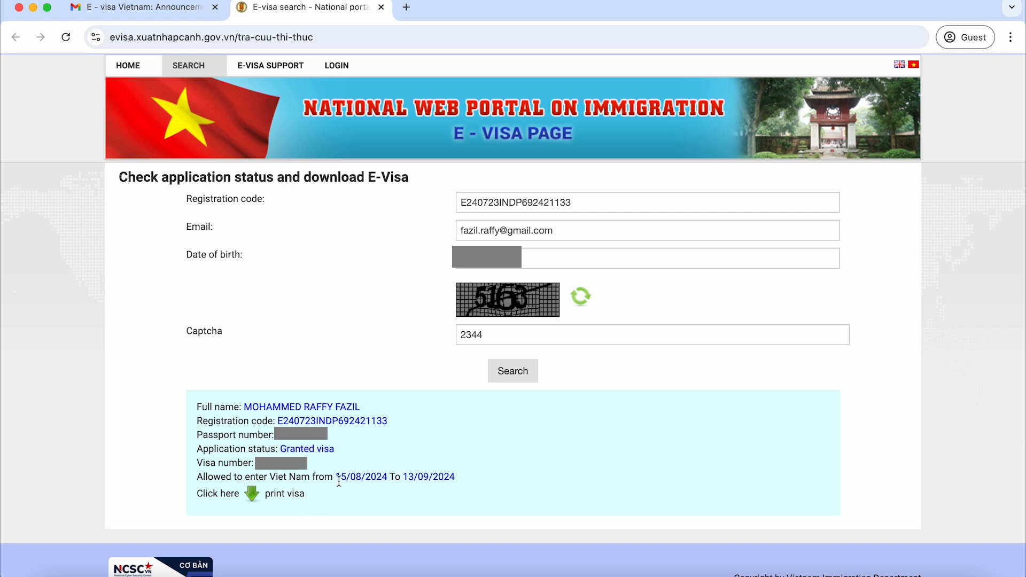
{"action": "left_click_drag", "start_coordinate": [339, 482], "coordinate": [460, 481]}
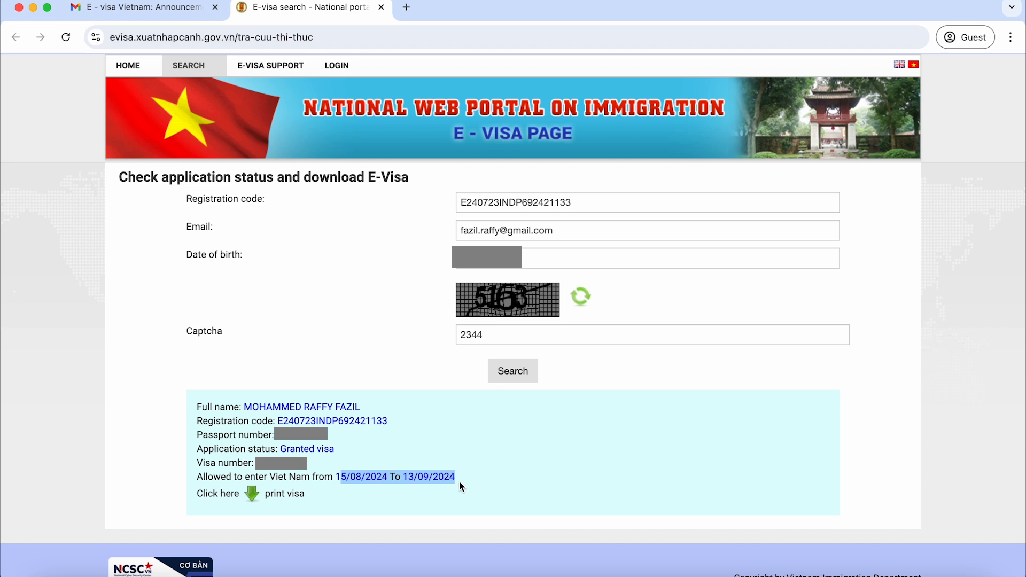
{"action": "left_click", "coordinate": [454, 489]}
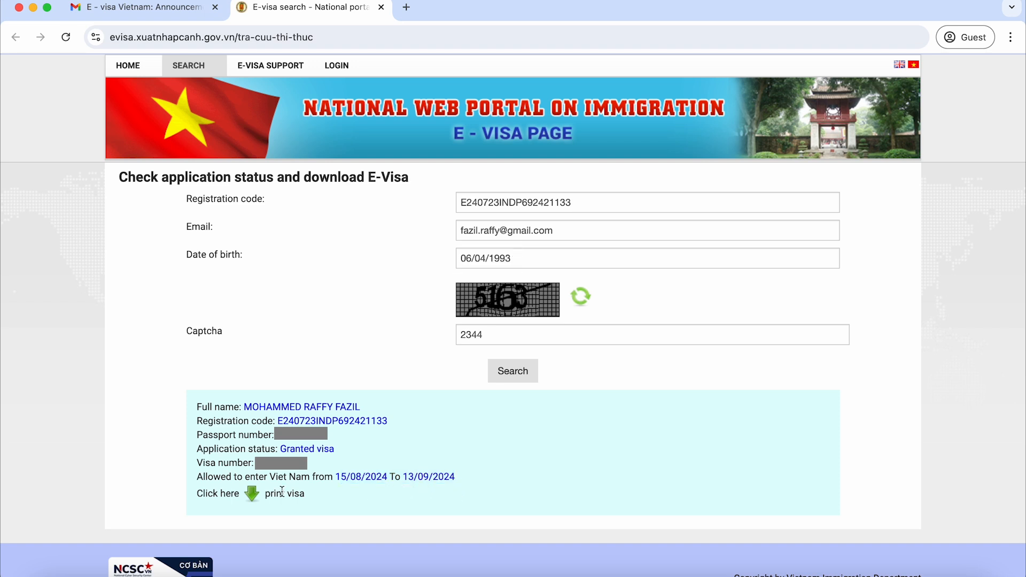
{"action": "left_click", "coordinate": [254, 501]}
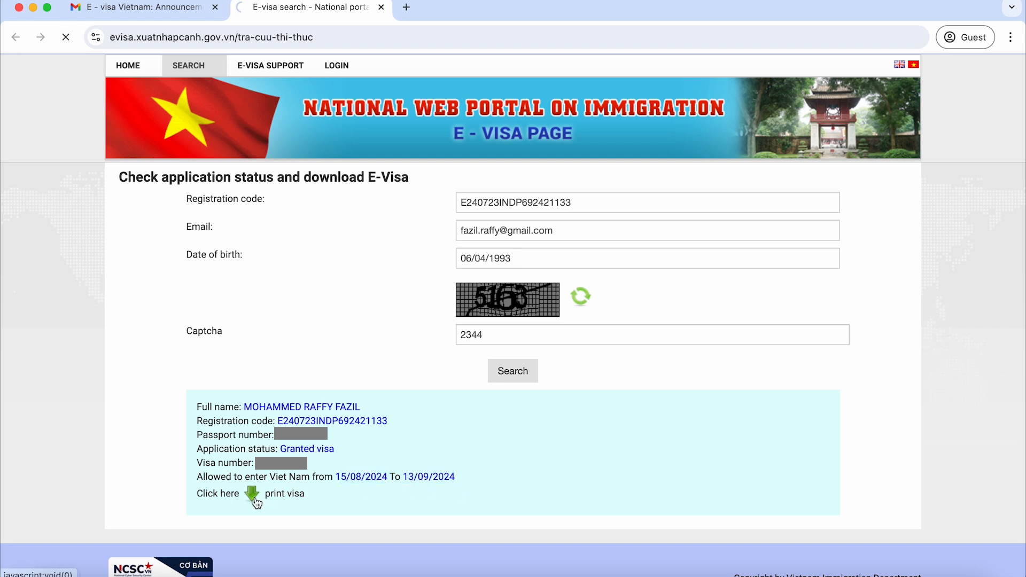